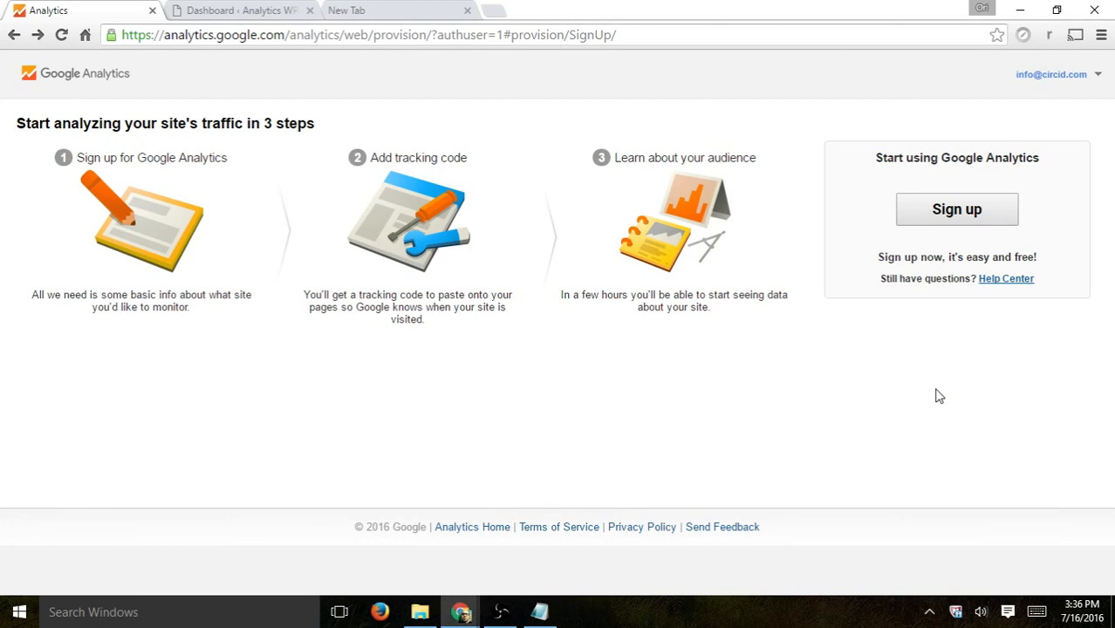
# Step: Start the Google Analytics sign-up
pyautogui.click(935, 219)
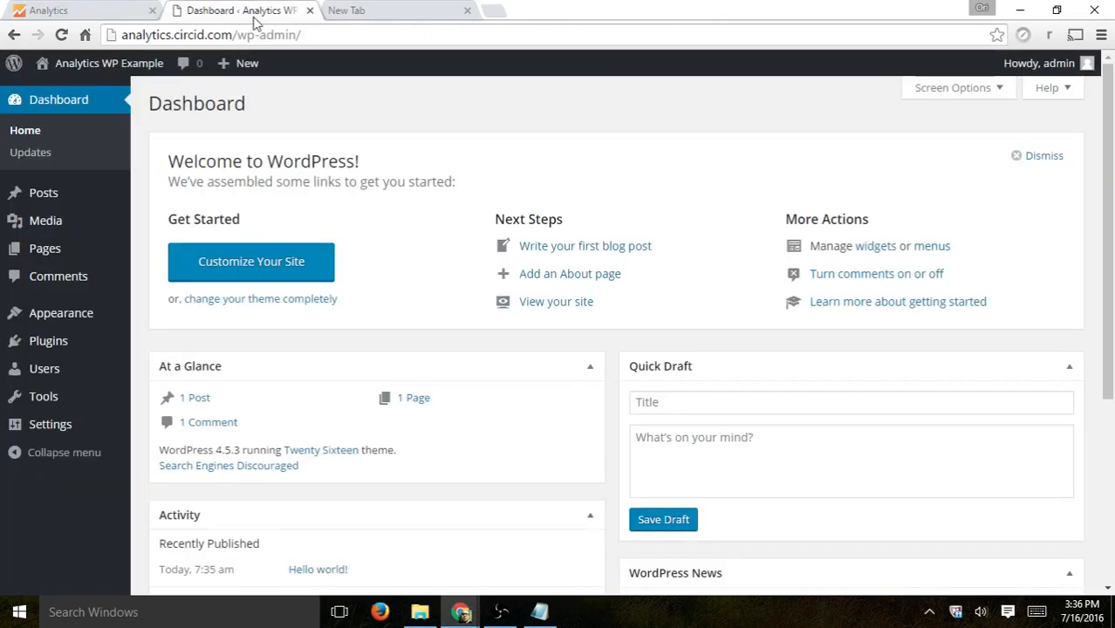
# Step: Copy the site address analytics.circid.com from the WordPress dashboard tab and open it in a new tab
pyautogui.click(260, 9)
pyautogui.moveTo(233, 34); pyautogui.dragTo(96, 24)
pyautogui.hotkey('ctrl', 'c')
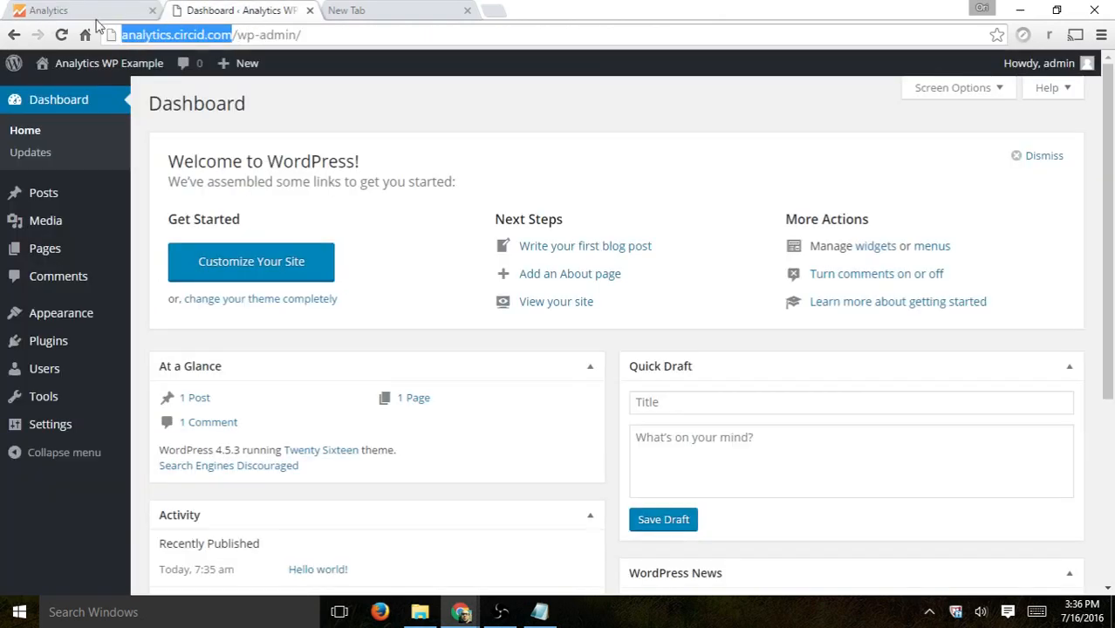
pyautogui.rightClick(219, 12)
pyautogui.click(240, 19)
pyautogui.hotkey('ctrl', 'v')
pyautogui.press('Return')
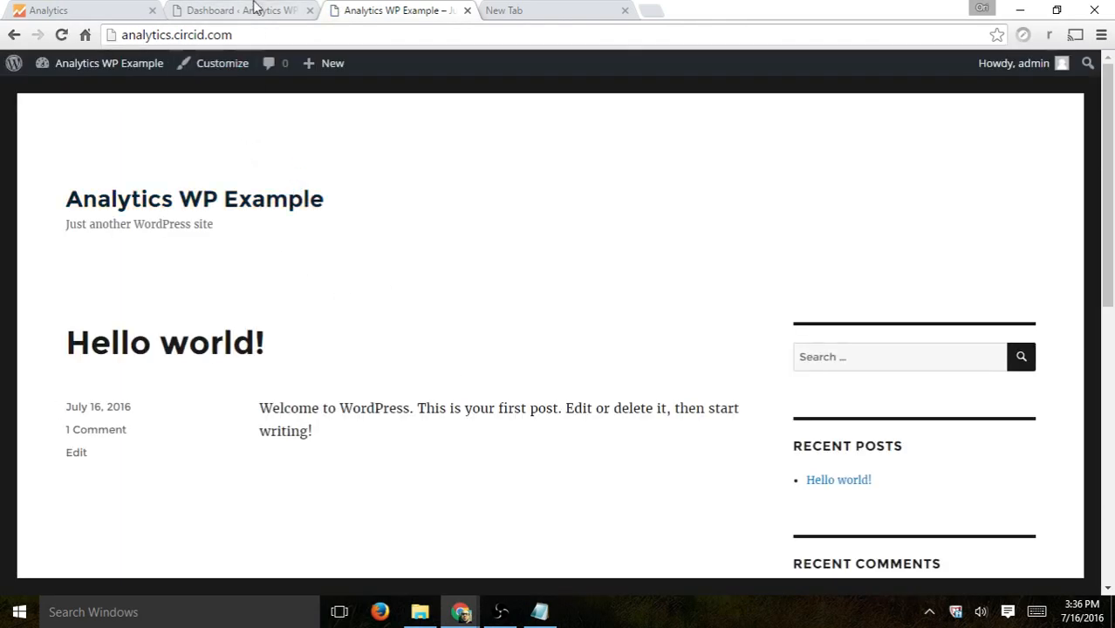
# Step: Return to the new account form and set the Account Name to Circid
pyautogui.click(88, 13)
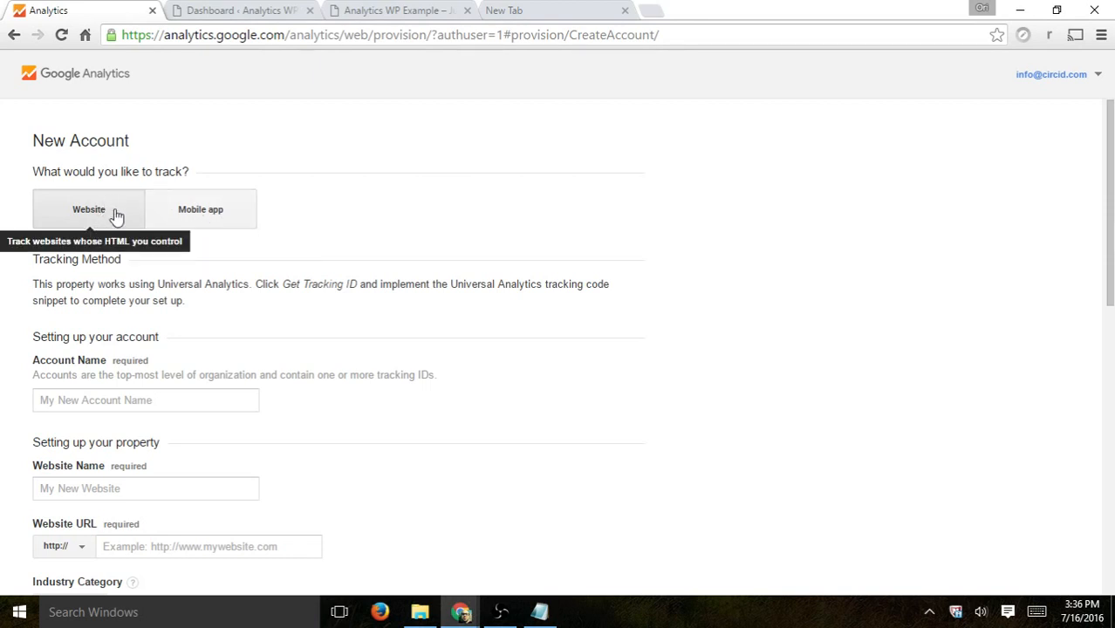
pyautogui.scroll(-1, 204, 385)
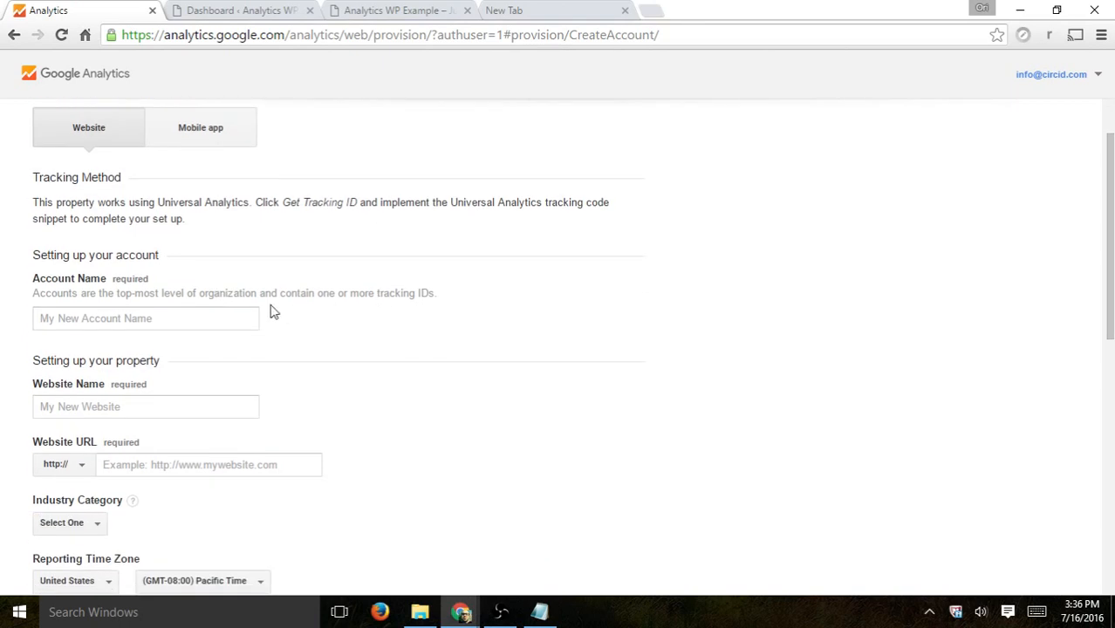
pyautogui.click(160, 320)
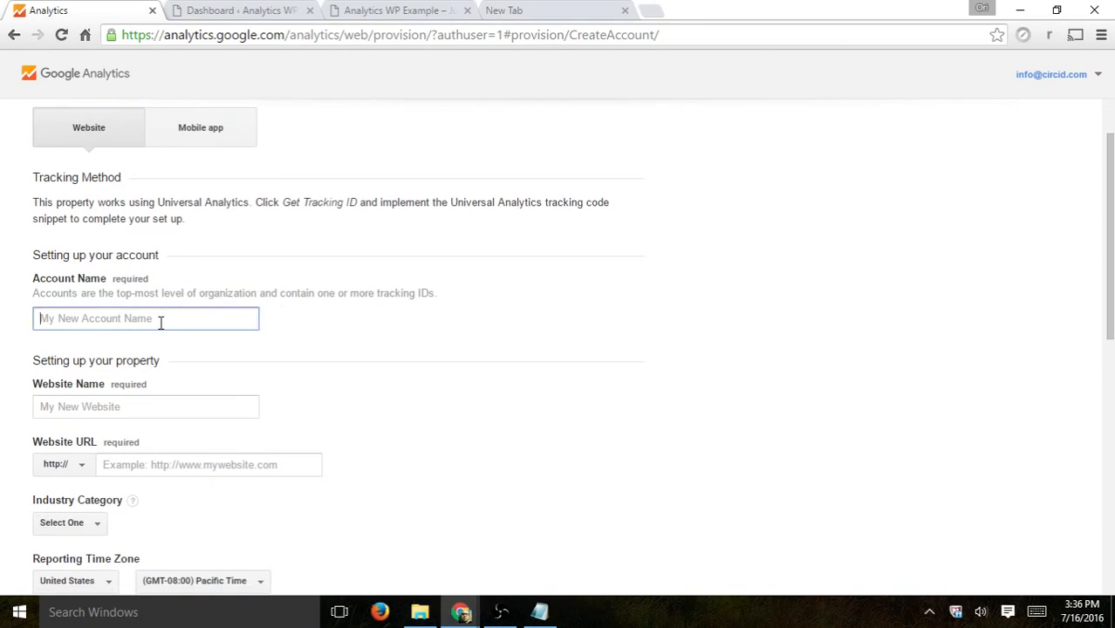
pyautogui.write('Circid')
pyautogui.click(187, 404)
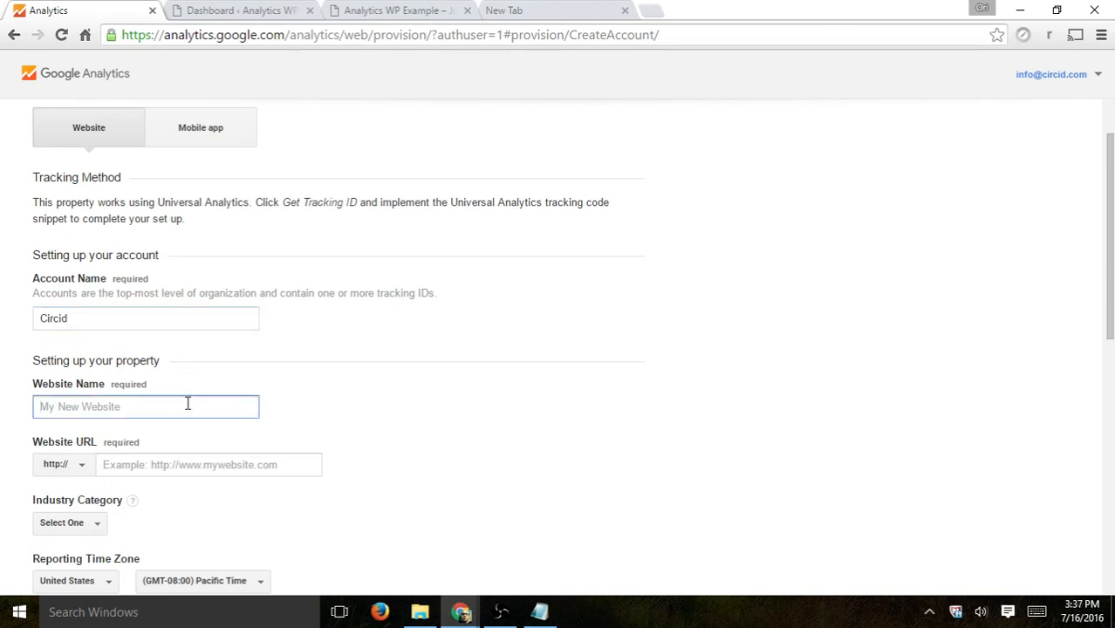
# Step: Set the Website Name to Analytics Circid
pyautogui.click(356, 10)
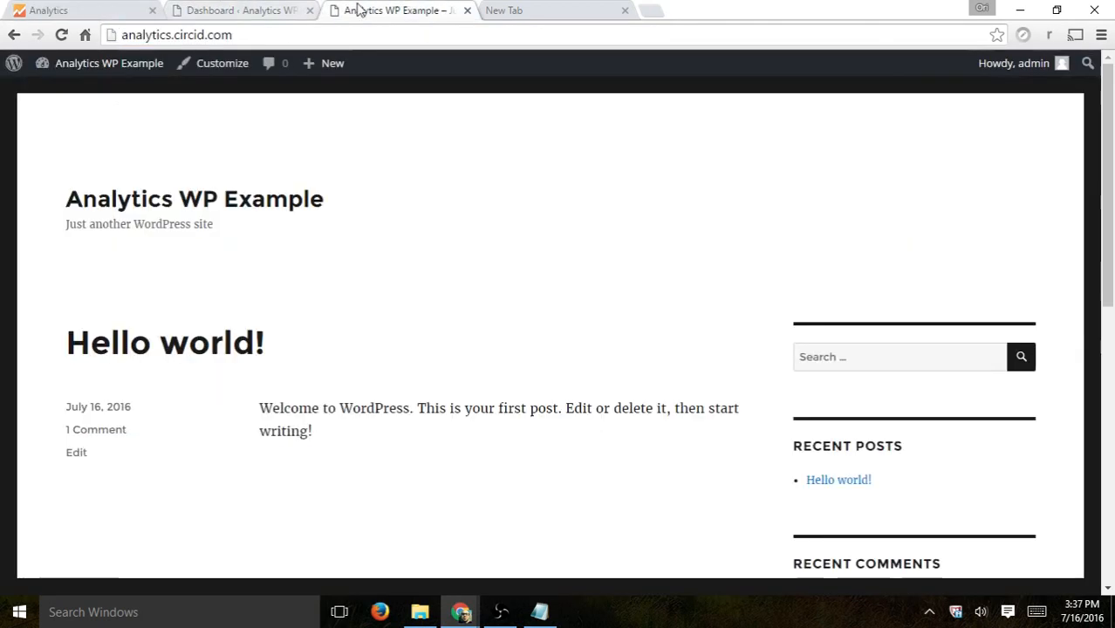
pyautogui.click(61, 10)
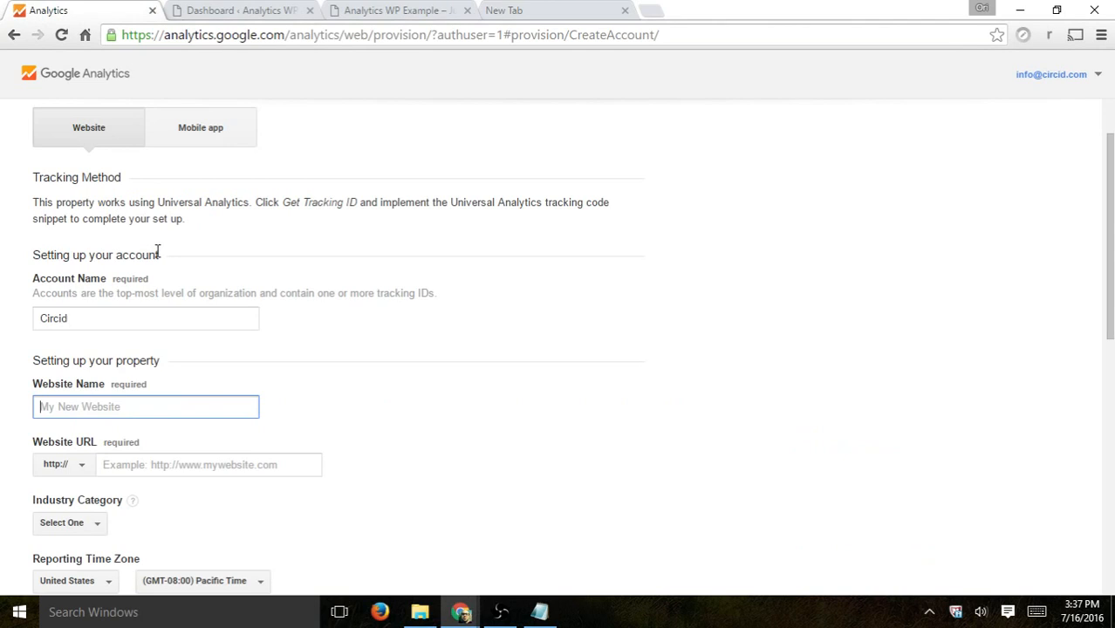
pyautogui.click(137, 404)
pyautogui.write('Analytics Circid')
pyautogui.press('Tab')
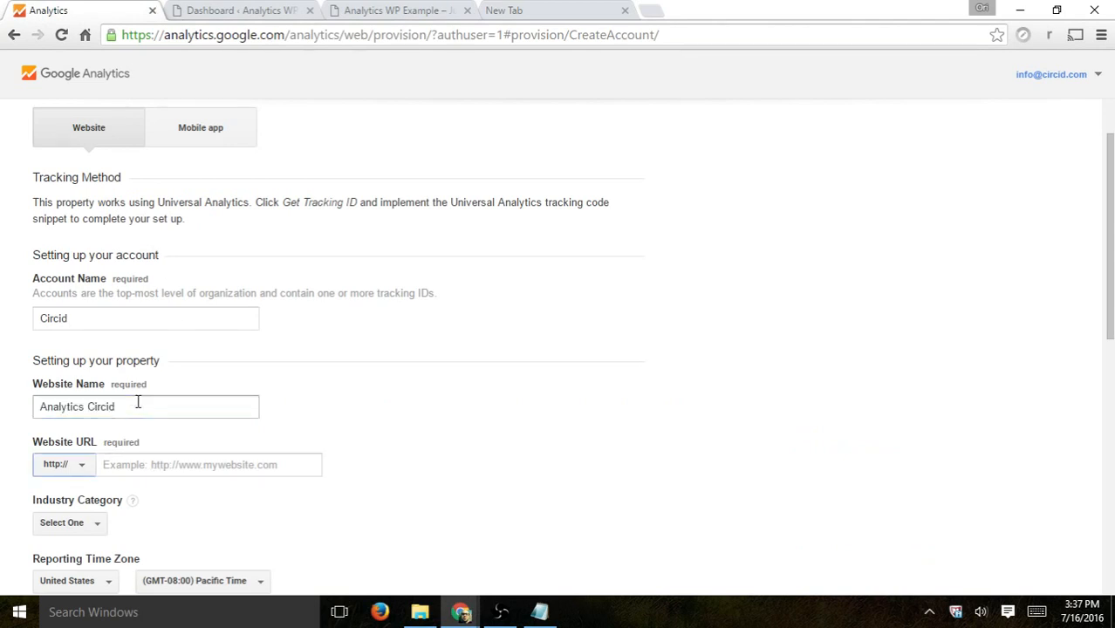
# Step: Set the Website URL to analytics.circid.com
pyautogui.click(133, 462)
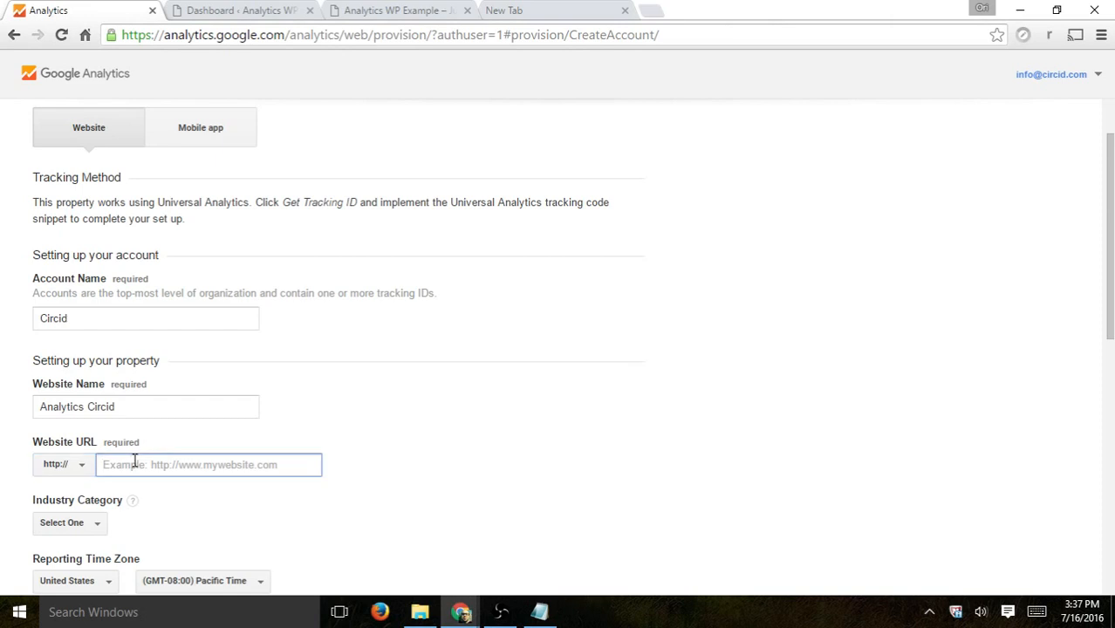
pyautogui.write('analytics.circid.com')
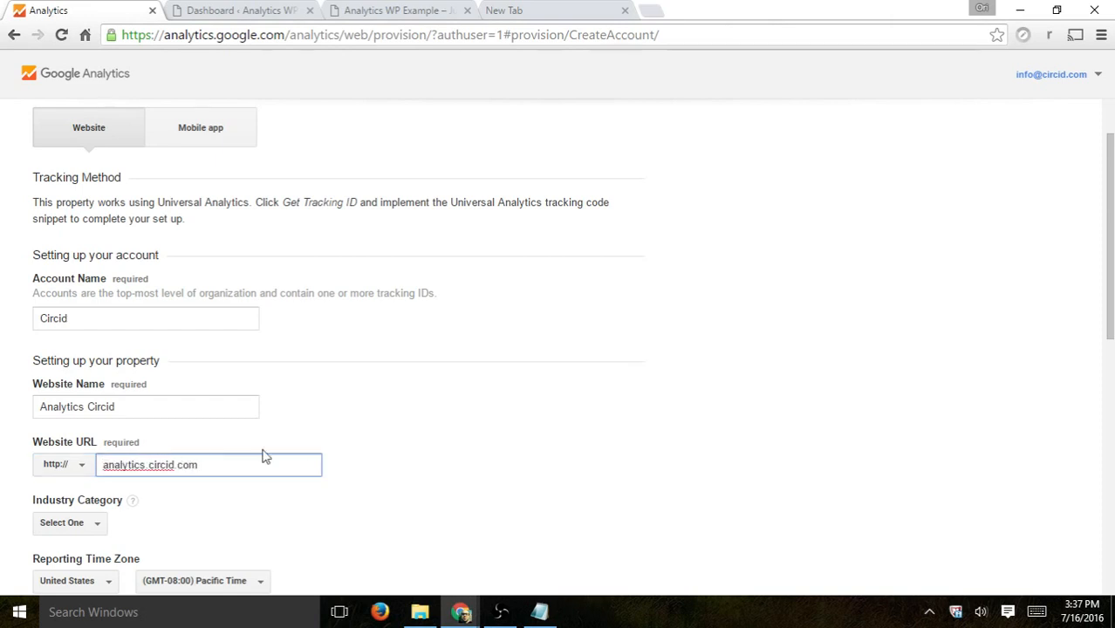
pyautogui.click(333, 434)
# Step: Set the Industry Category to Business and Industrial Markets
pyautogui.scroll(-1, 373, 413)
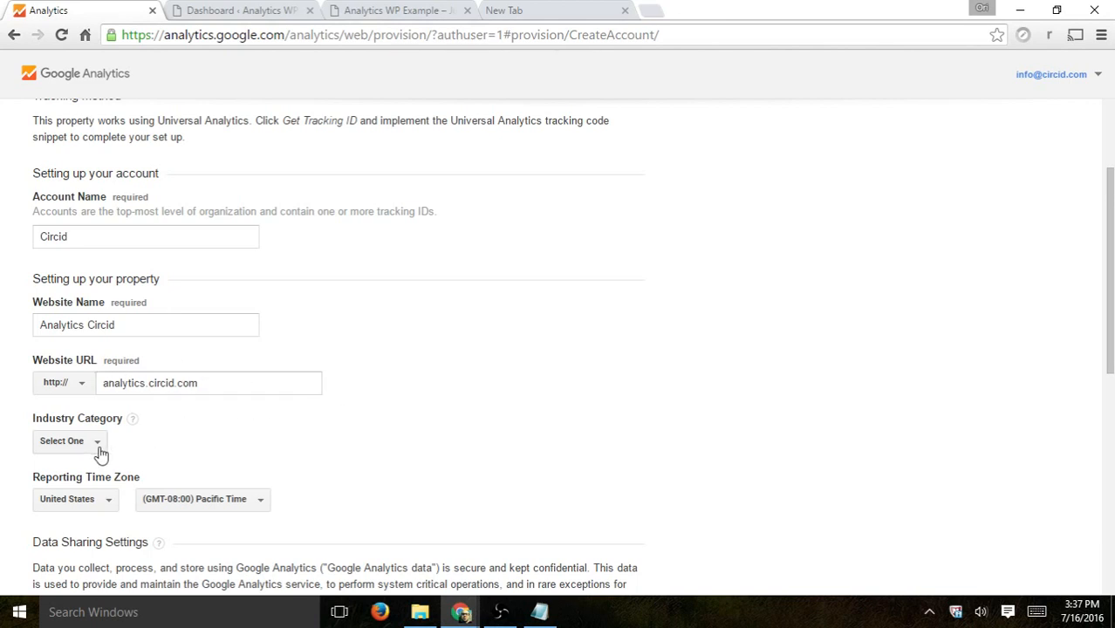
pyautogui.scroll(-2, 262, 366)
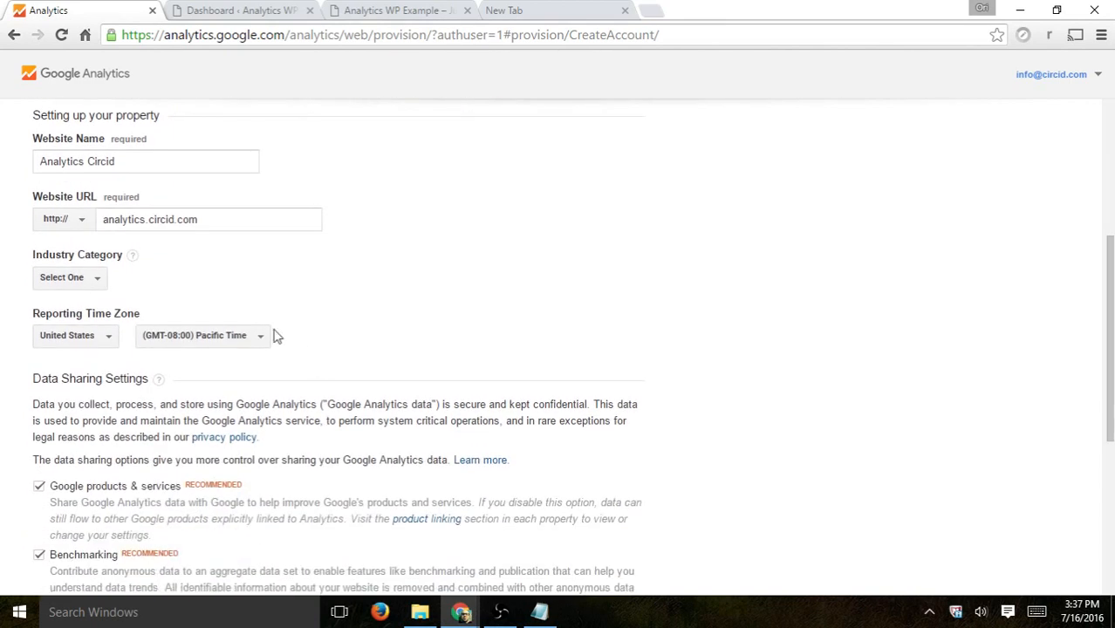
pyautogui.click(82, 279)
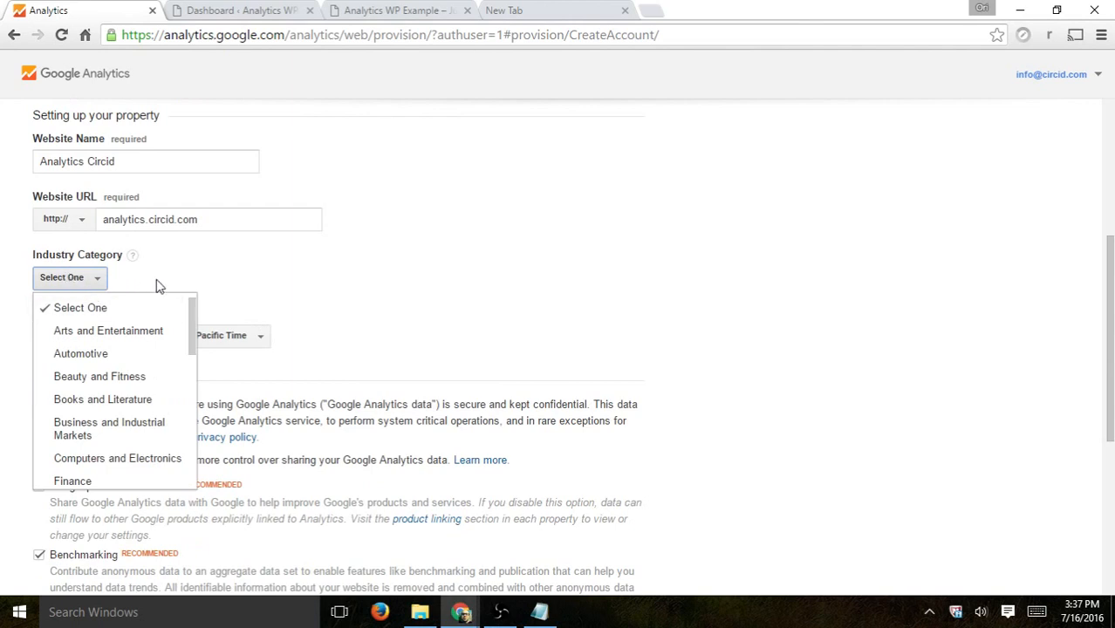
pyautogui.click(131, 256)
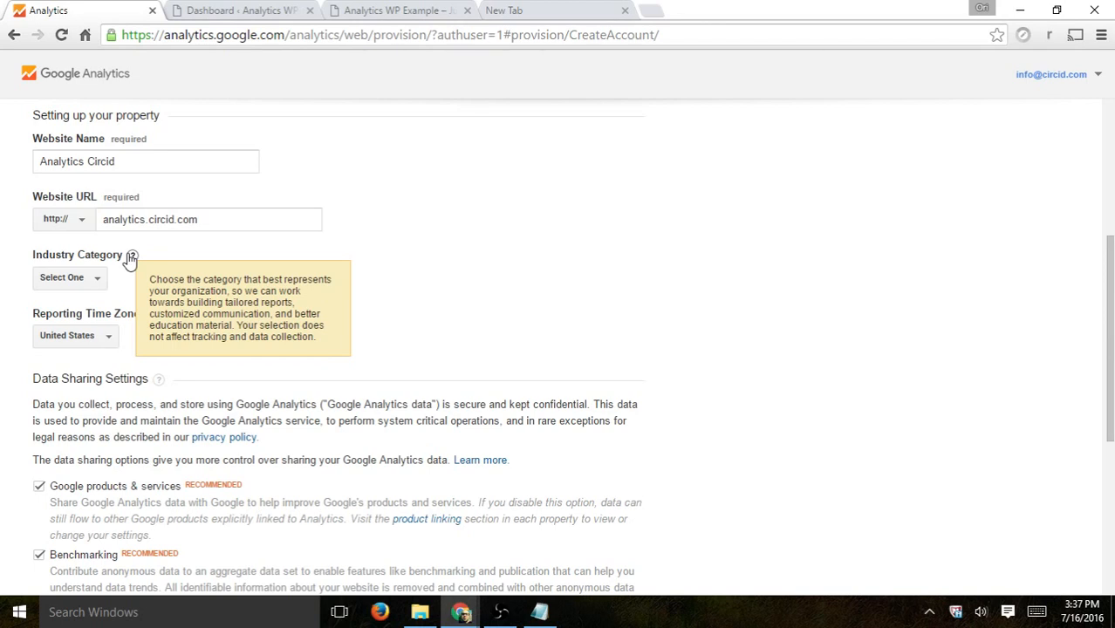
pyautogui.moveTo(56, 255); pyautogui.dragTo(100, 254)
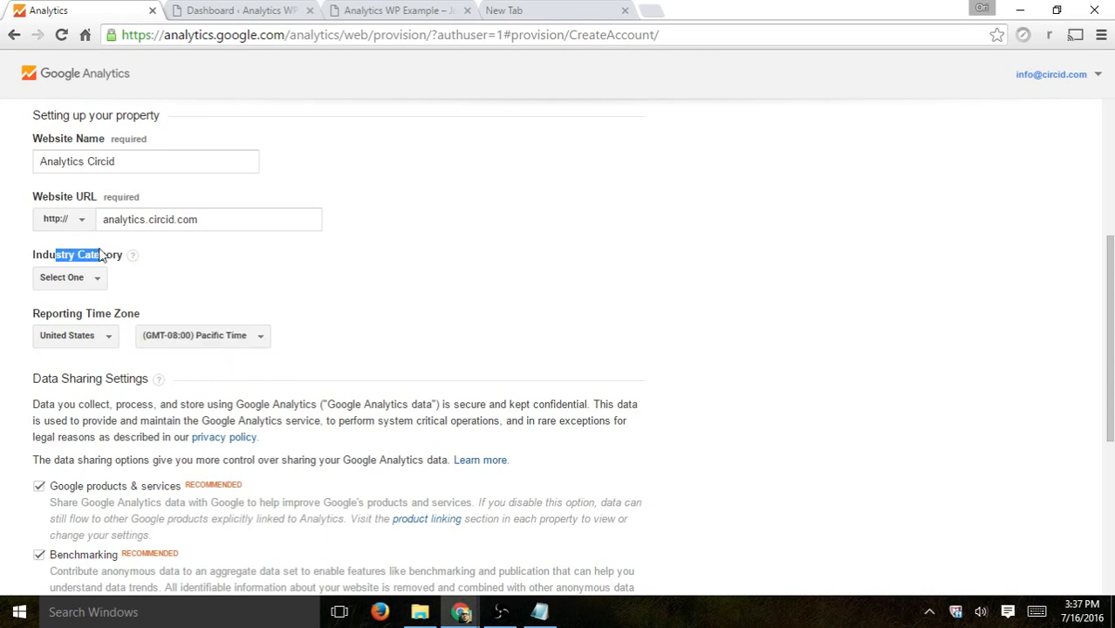
pyautogui.click(196, 270)
pyautogui.click(95, 278)
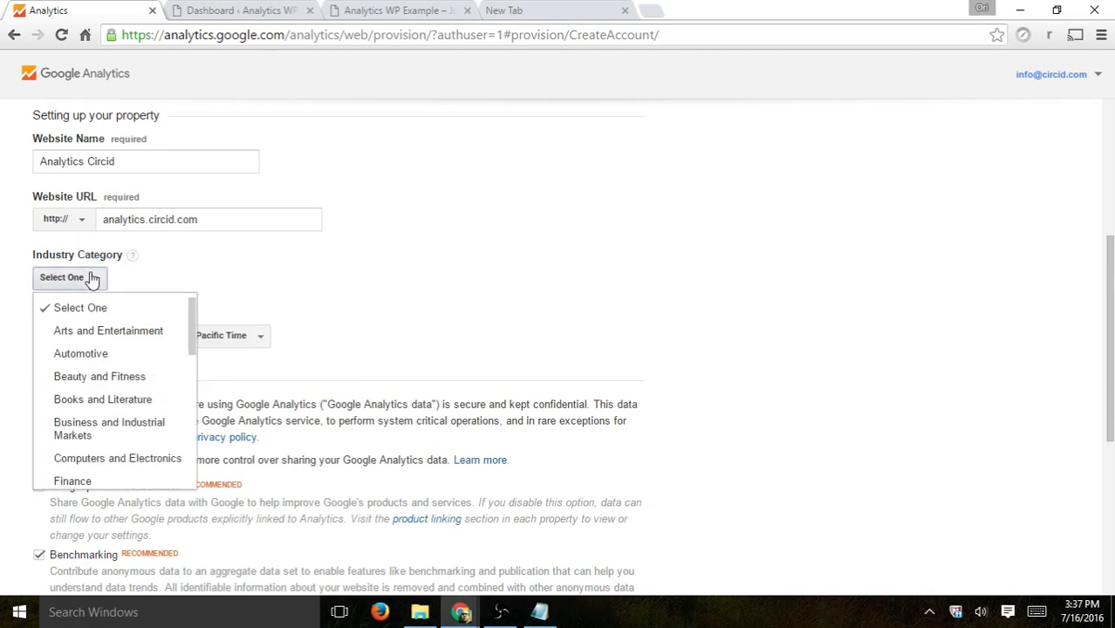
pyautogui.scroll(-1, 167, 367)
pyautogui.click(105, 348)
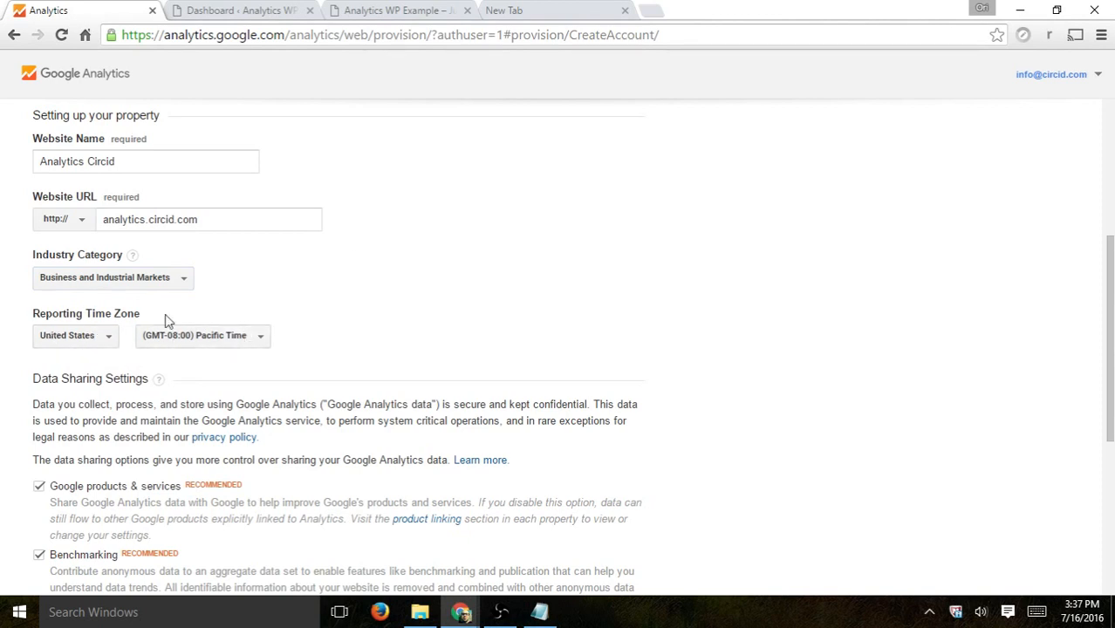
# Step: Review the Data Sharing Settings options and their descriptions
pyautogui.scroll(-1, 414, 298)
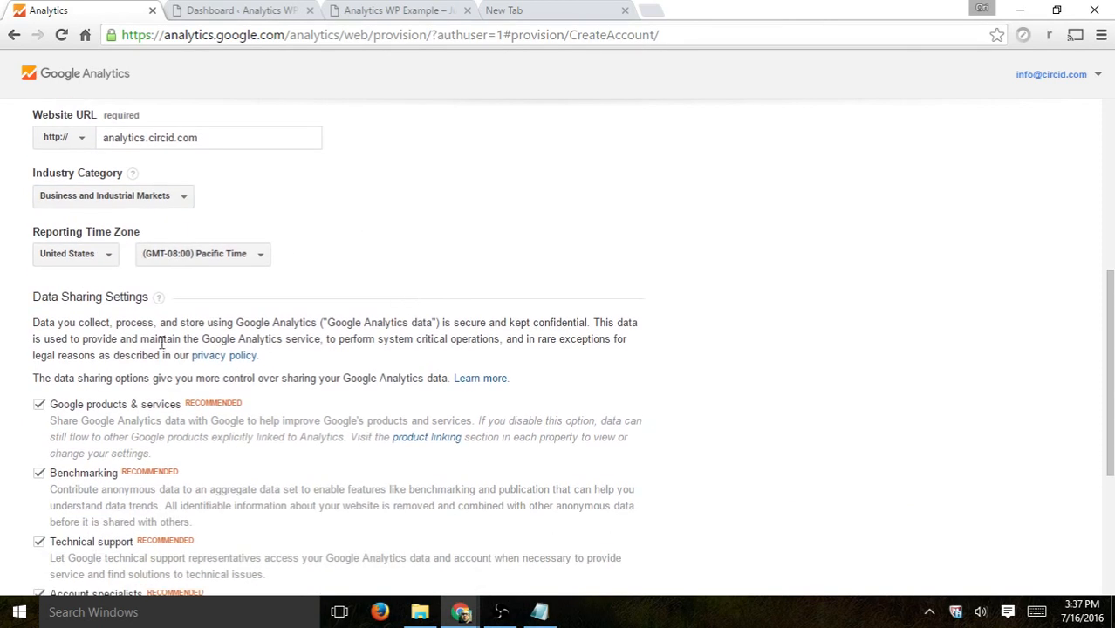
pyautogui.scroll(-2, 155, 441)
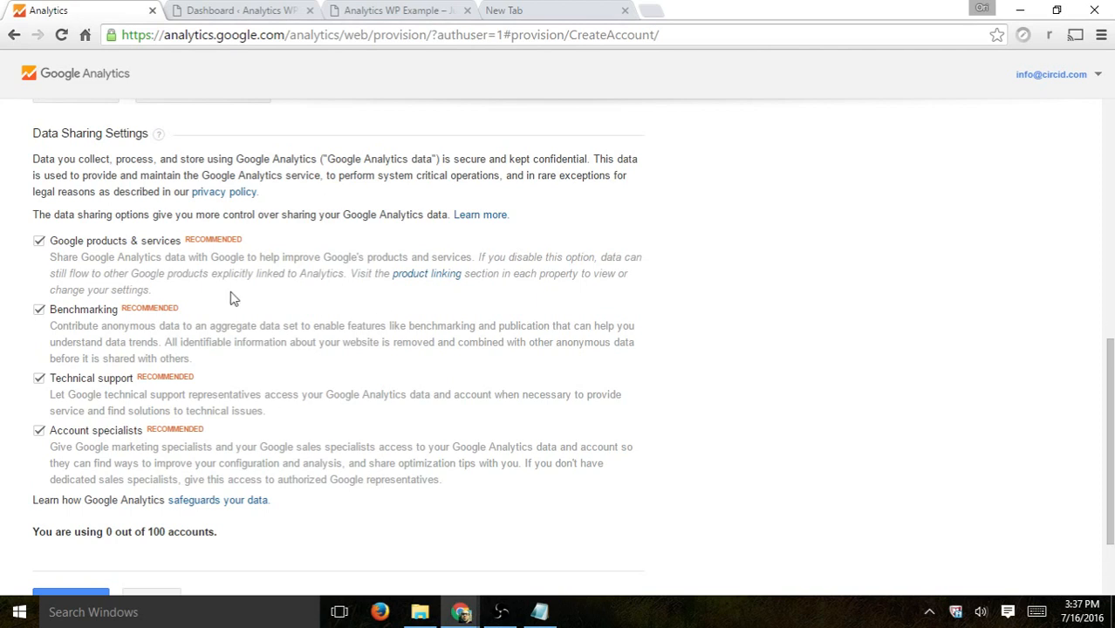
pyautogui.moveTo(218, 318); pyautogui.dragTo(55, 324)
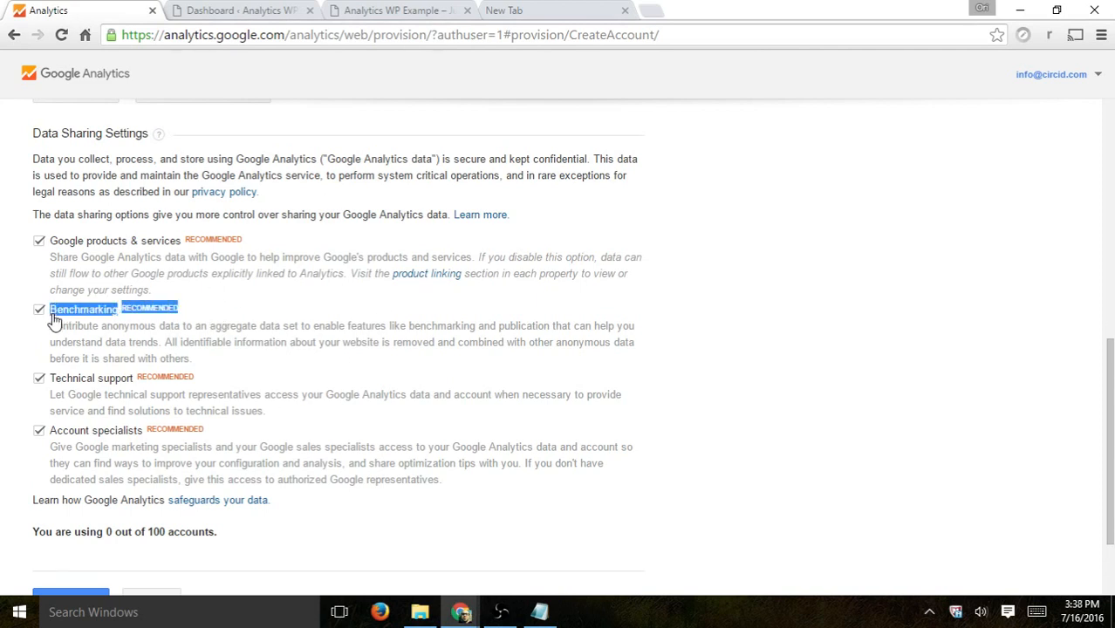
pyautogui.click(210, 307)
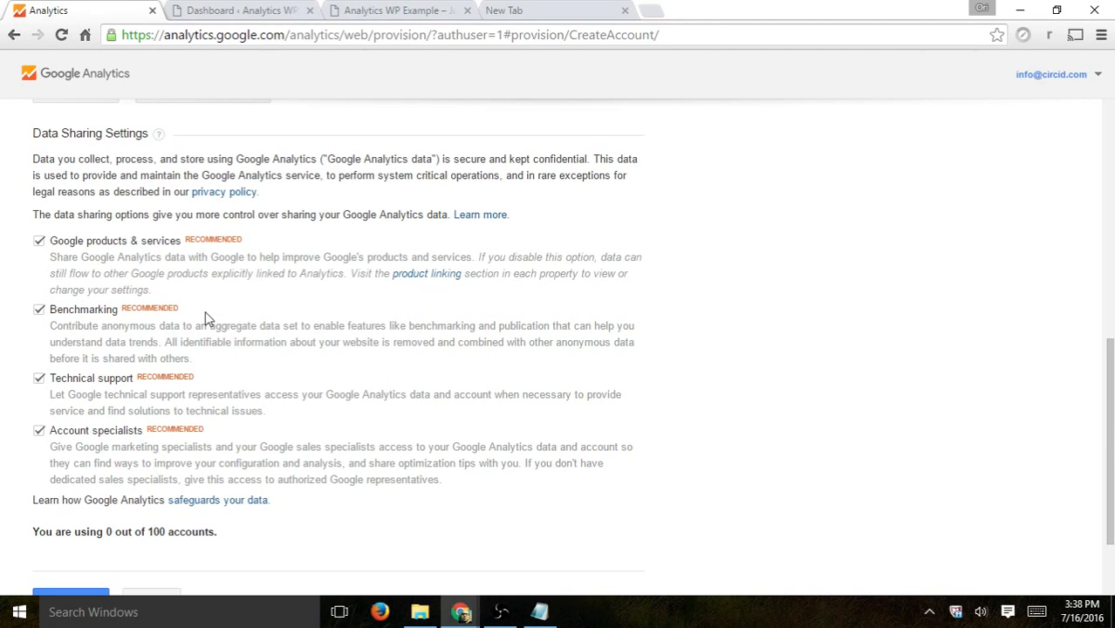
pyautogui.moveTo(209, 319); pyautogui.dragTo(47, 326)
pyautogui.click(234, 308)
pyautogui.scroll(1, 232, 291)
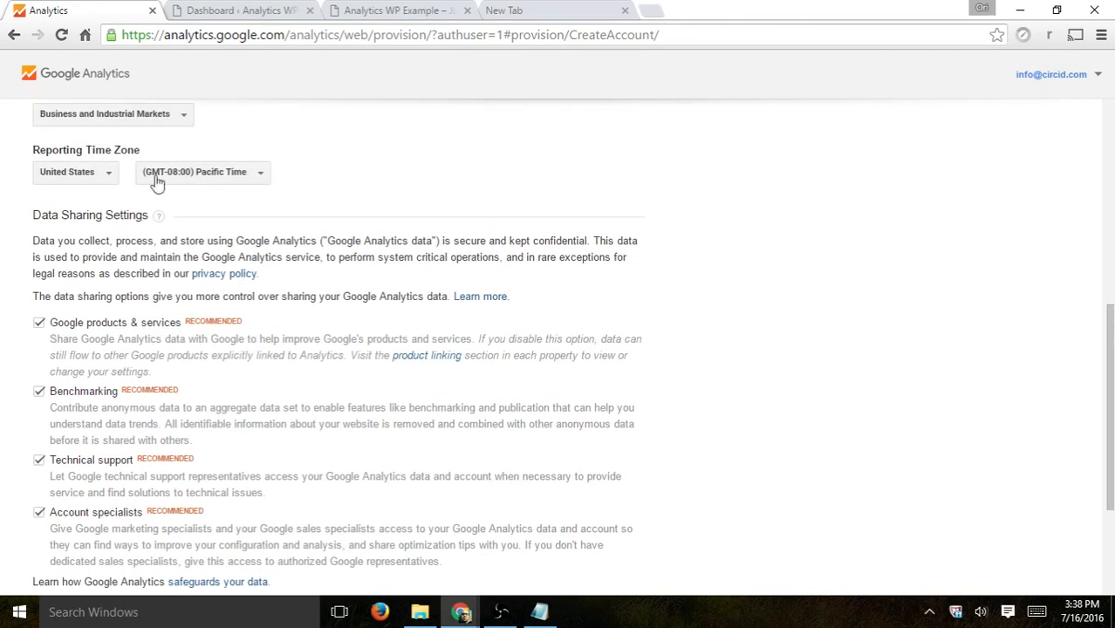
pyautogui.scroll(-1, 295, 366)
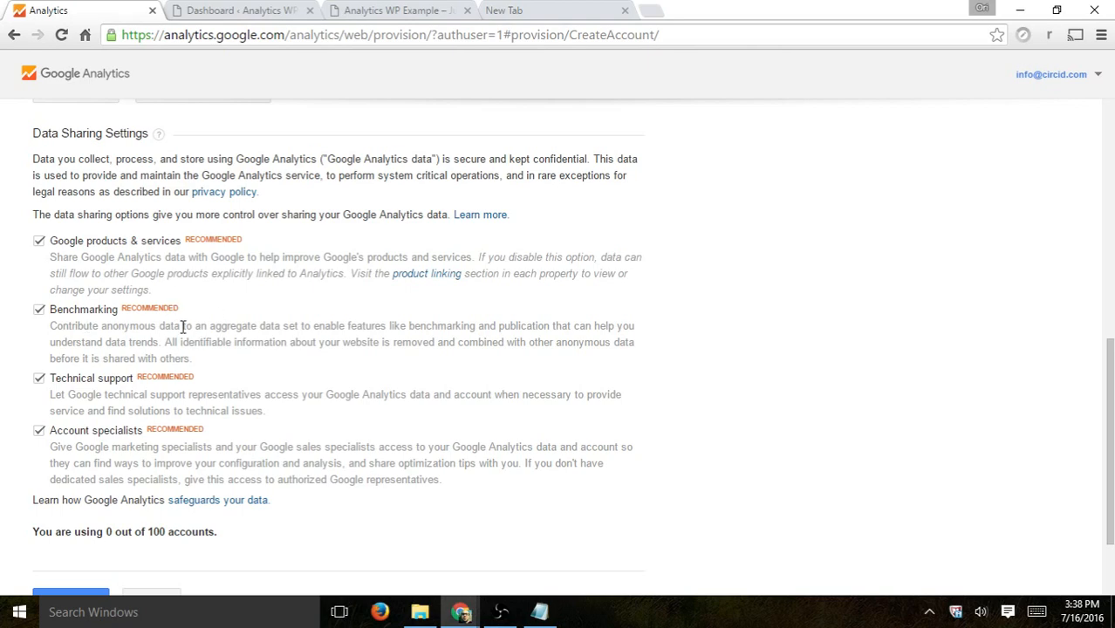
pyautogui.scroll(-2, 352, 326)
# Step: Submit the form with Get Tracking ID and scroll through the Terms of Service agreement
pyautogui.click(82, 478)
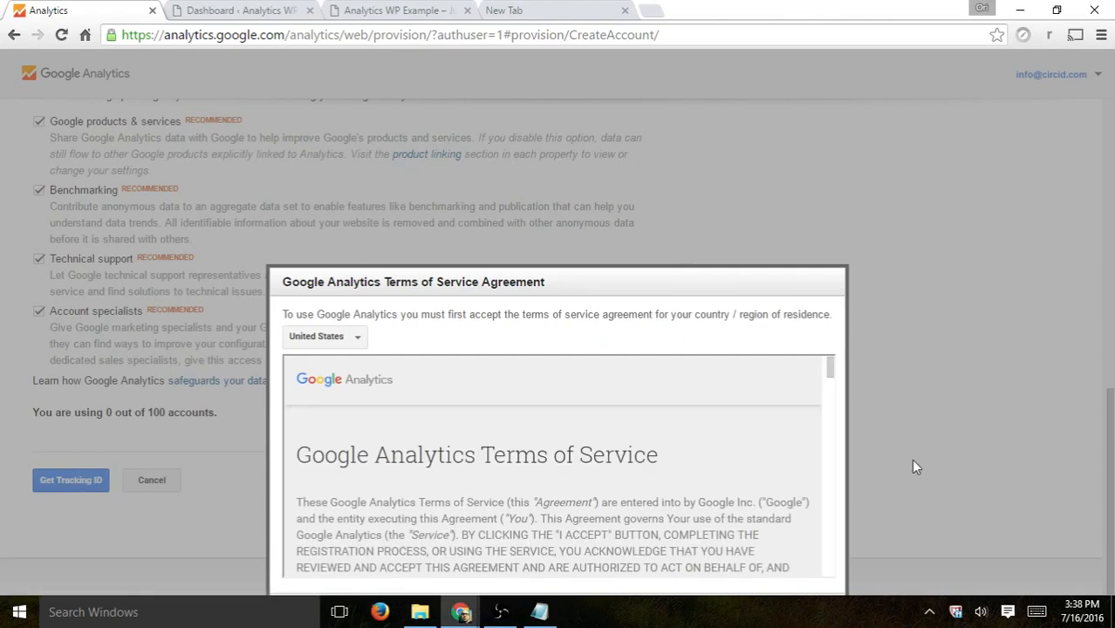
pyautogui.scroll(-15, 709, 535)
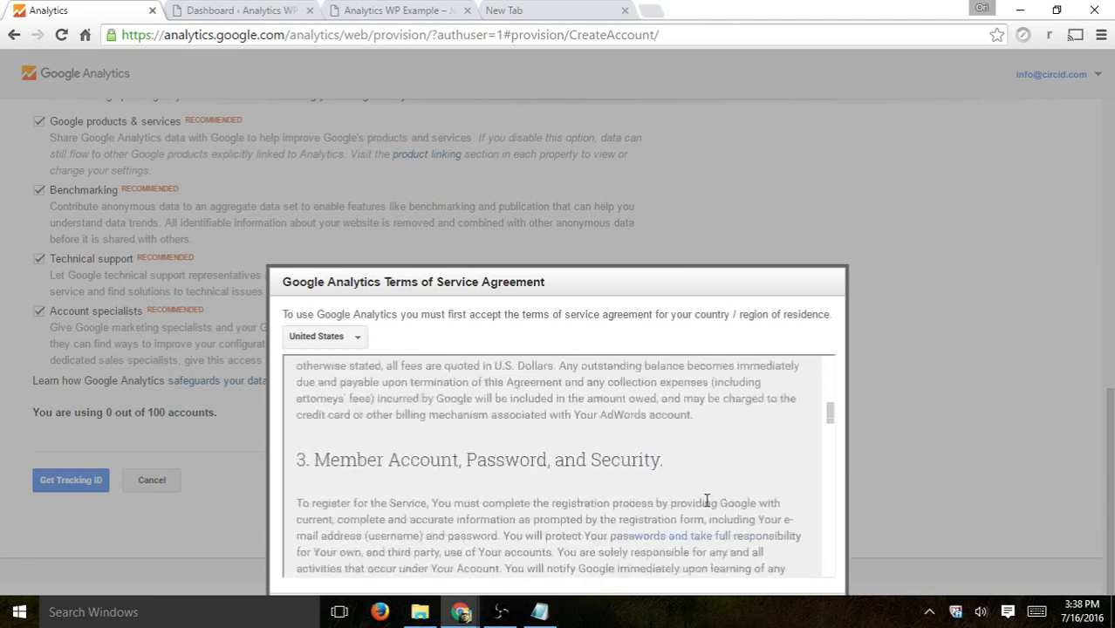
pyautogui.moveTo(826, 425); pyautogui.dragTo(828, 563)
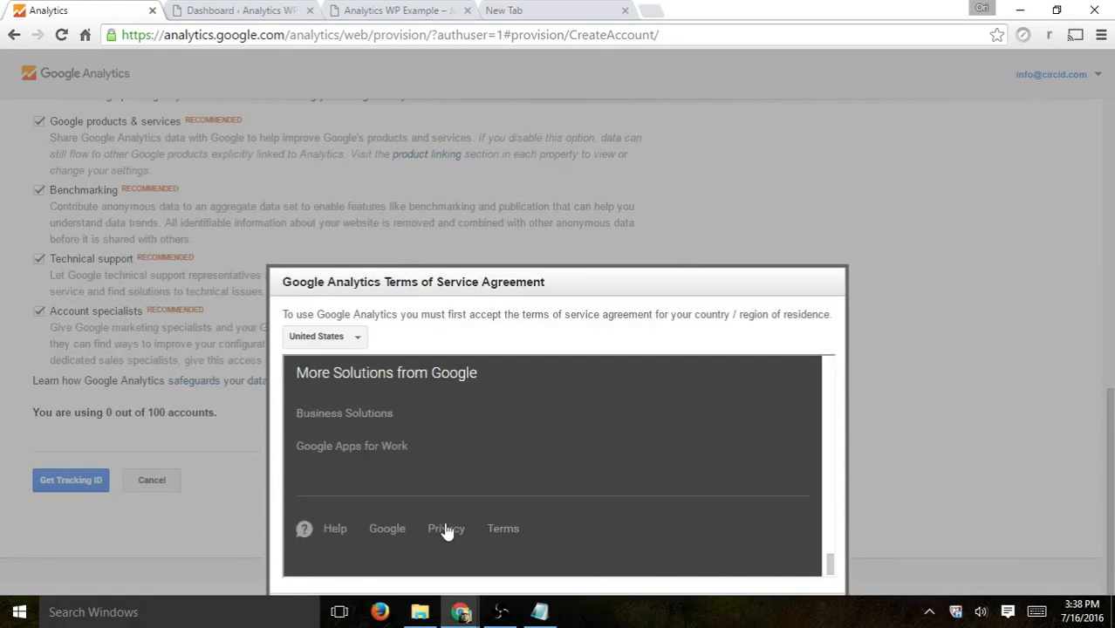
pyautogui.scroll(2, 461, 448)
pyautogui.scroll(-3, 642, 478)
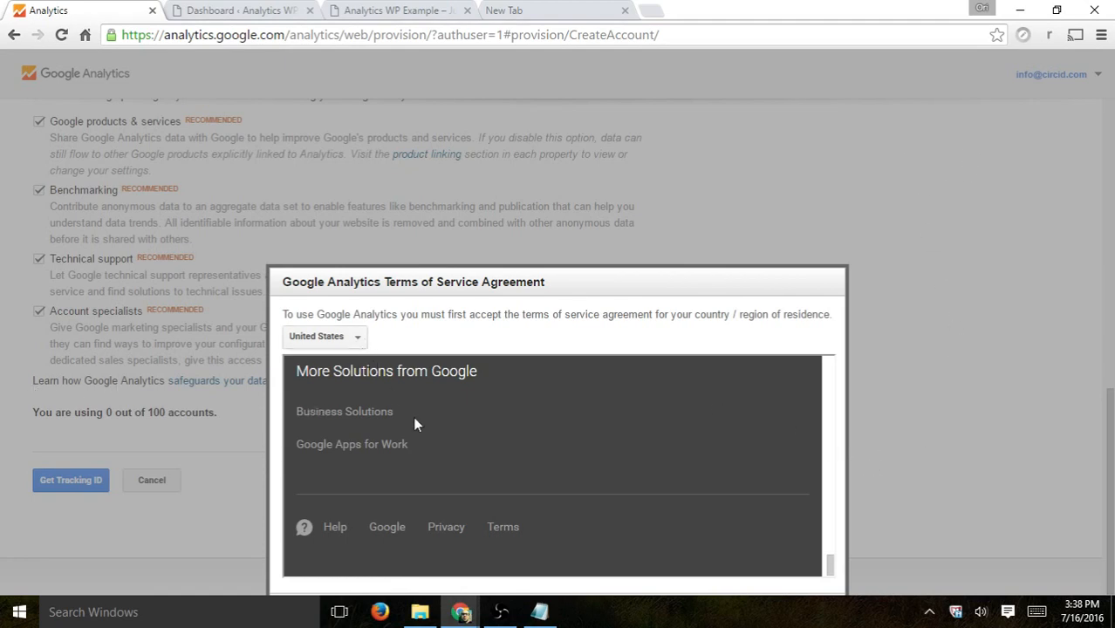
pyautogui.scroll(8, 641, 447)
pyautogui.scroll(3, 687, 458)
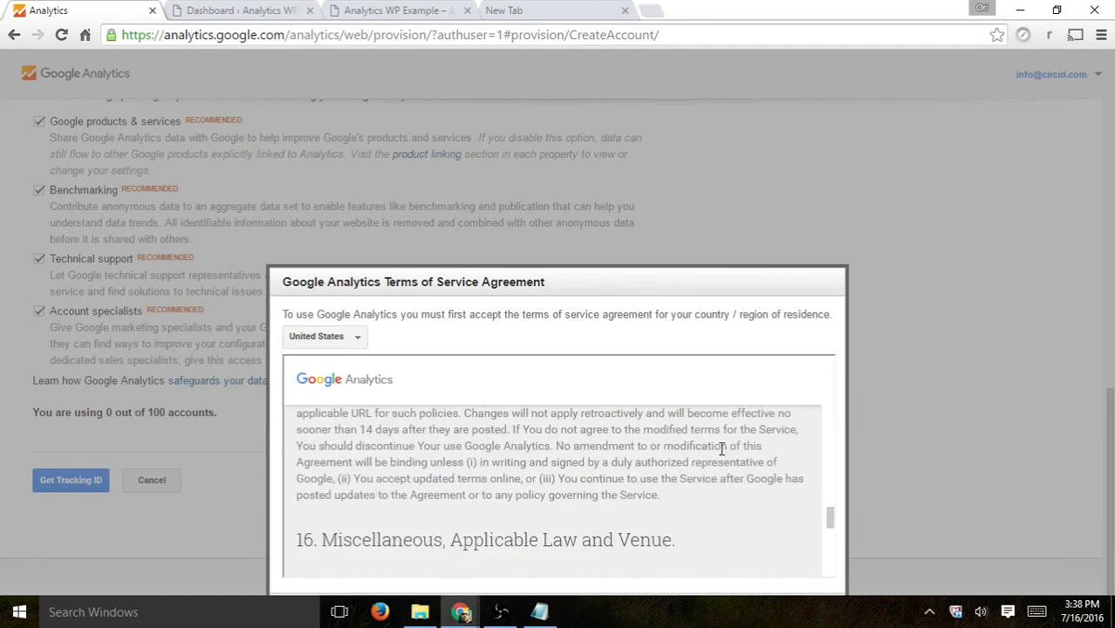
pyautogui.doubleClick(847, 5)
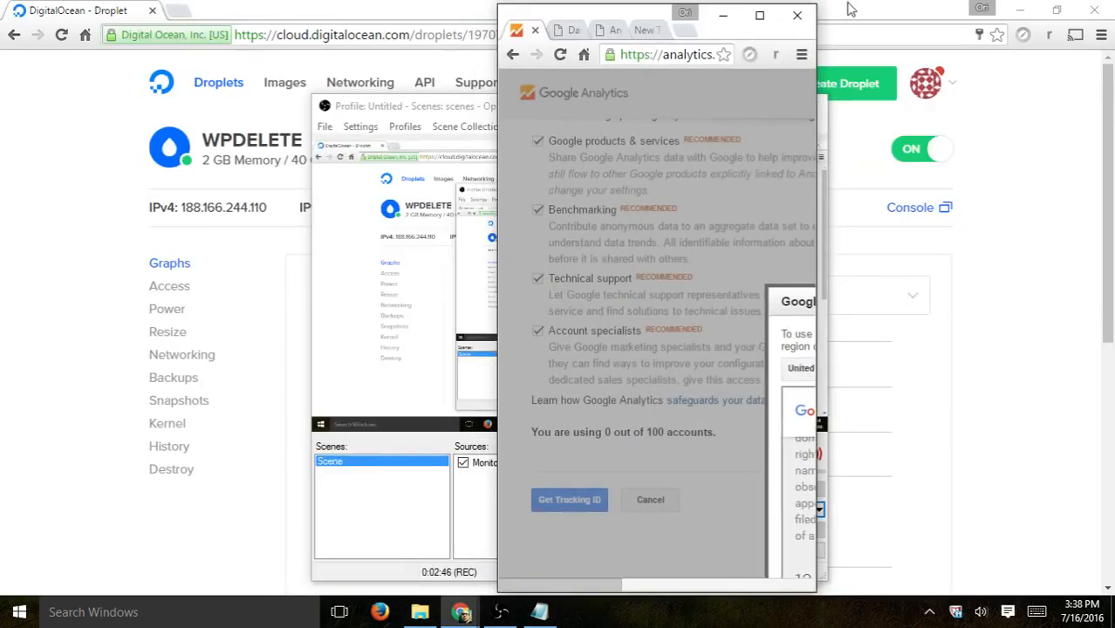
pyautogui.click(756, 15)
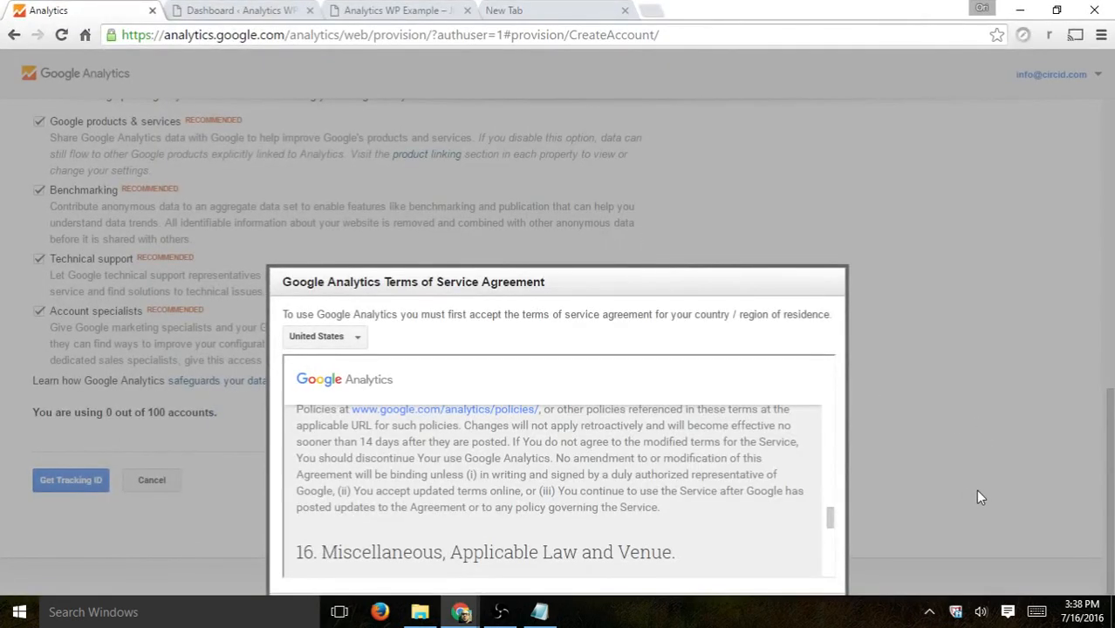
# Step: Accept the Terms of Service agreement and dismiss the tracking ID tip
pyautogui.moveTo(408, 279); pyautogui.dragTo(402, 107)
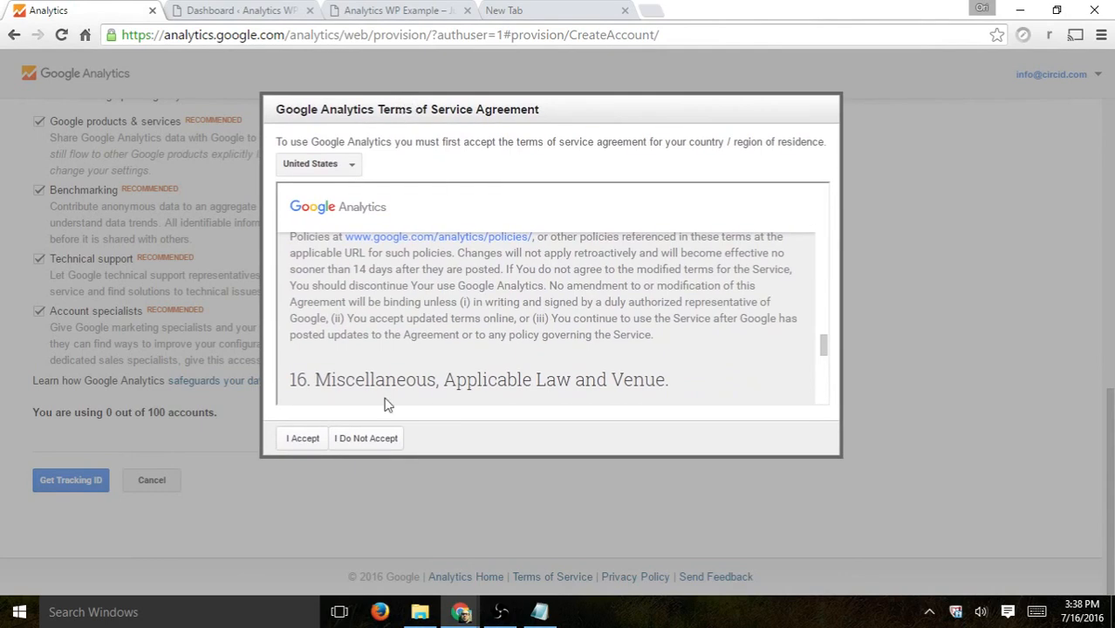
pyautogui.click(301, 437)
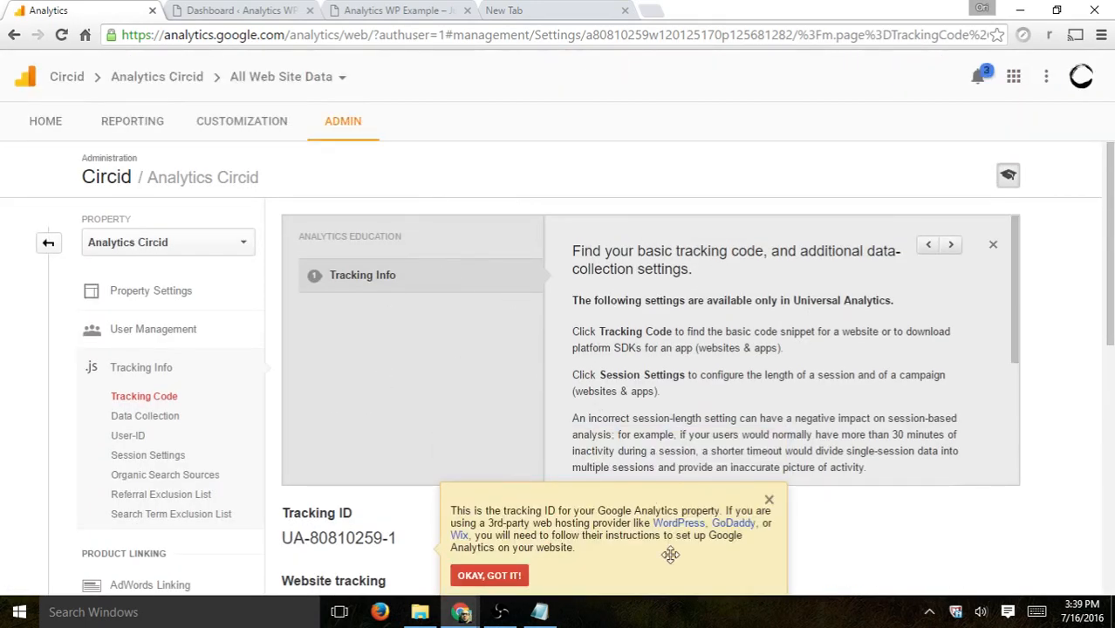
pyautogui.click(492, 578)
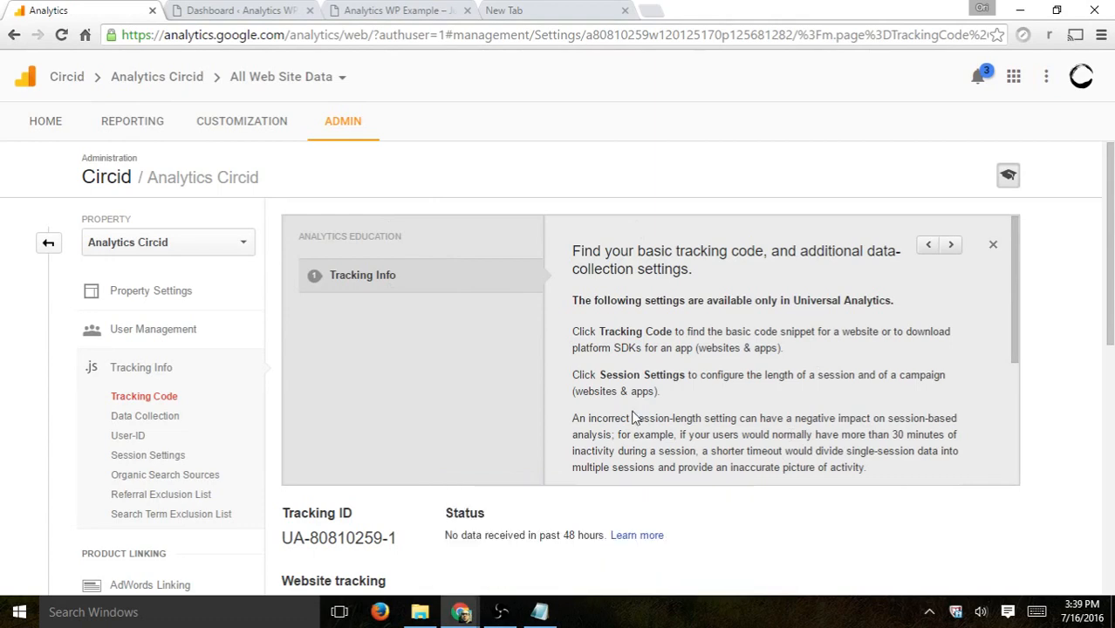
# Step: Close the education panel and copy the entire Universal Analytics tracking code snippet
pyautogui.click(993, 245)
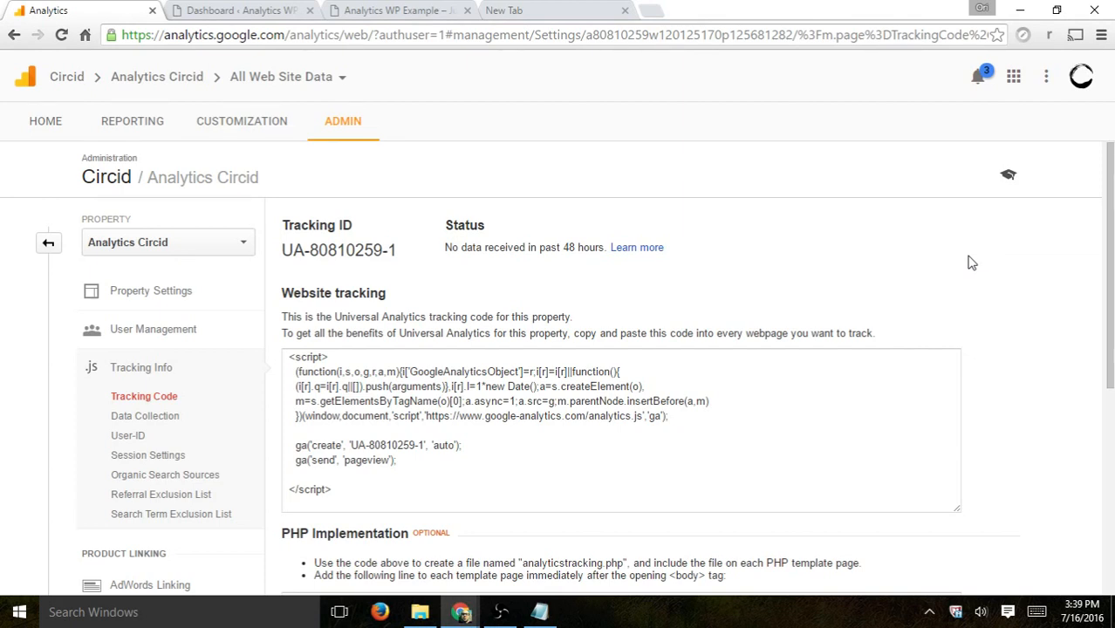
pyautogui.moveTo(334, 486); pyautogui.dragTo(289, 358)
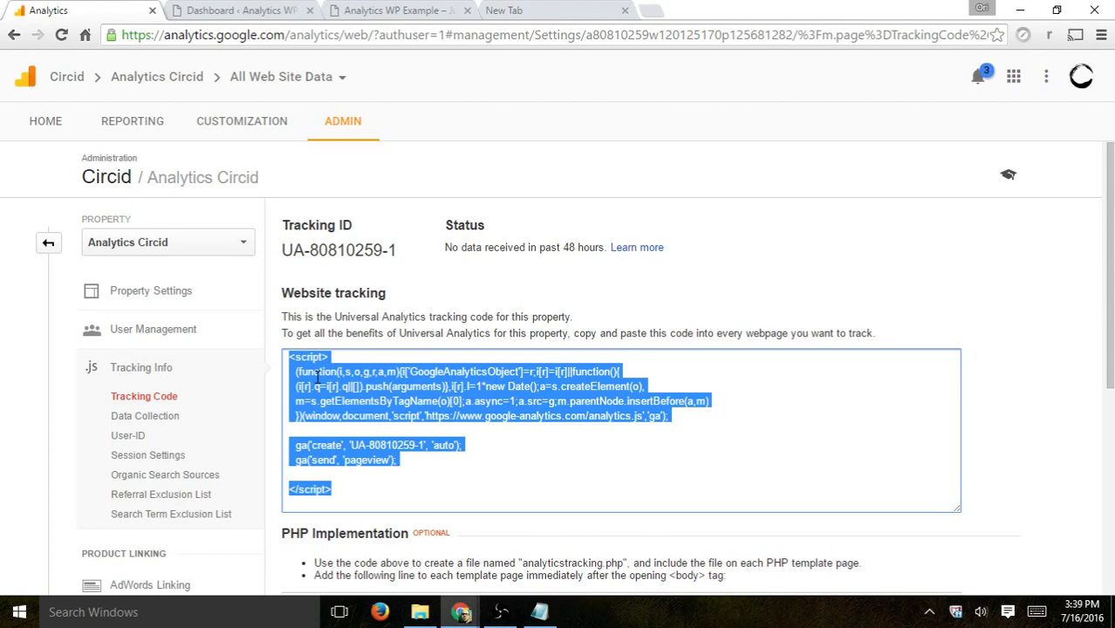
pyautogui.scroll(-3, 975, 311)
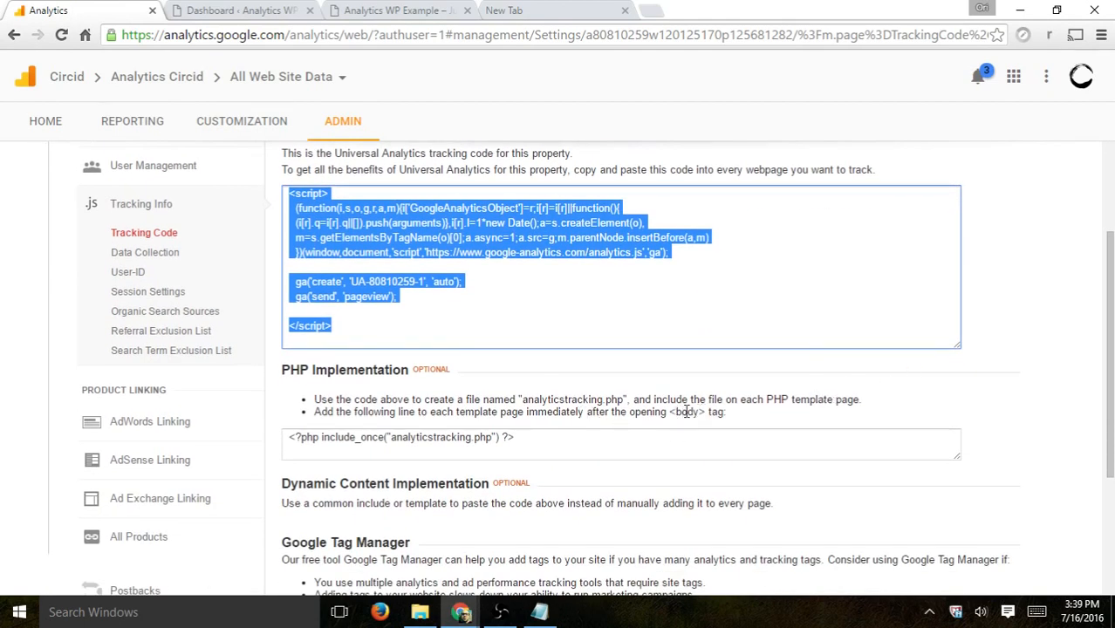
pyautogui.rightClick(496, 221)
pyautogui.click(528, 222)
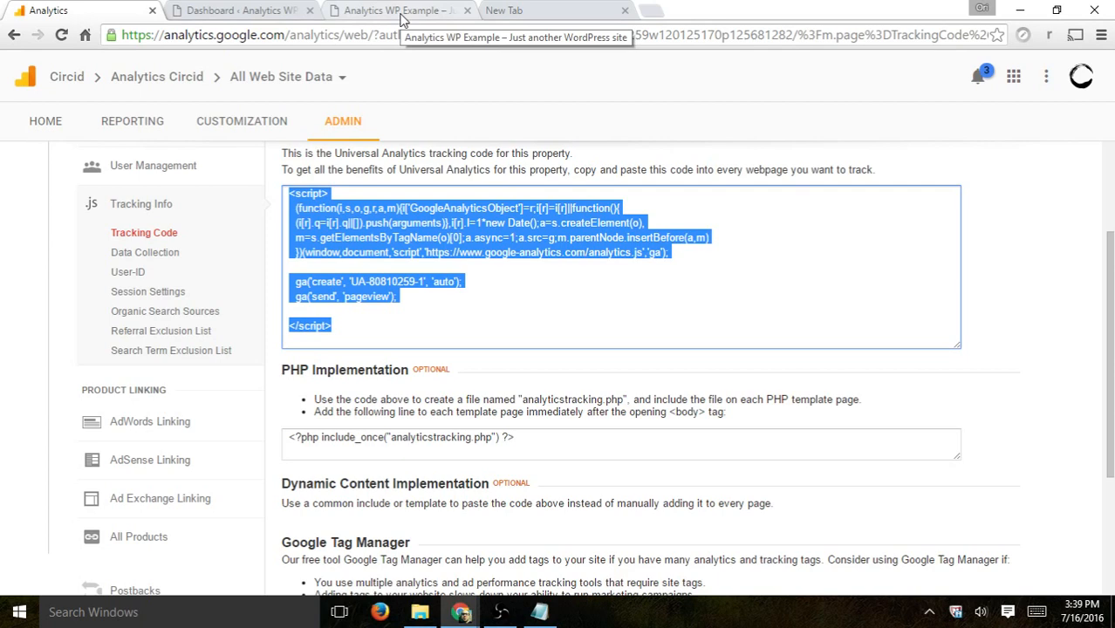
# Step: Open the Twenty Sixteen theme's Theme Header (header.php) in the WordPress theme editor
pyautogui.click(237, 11)
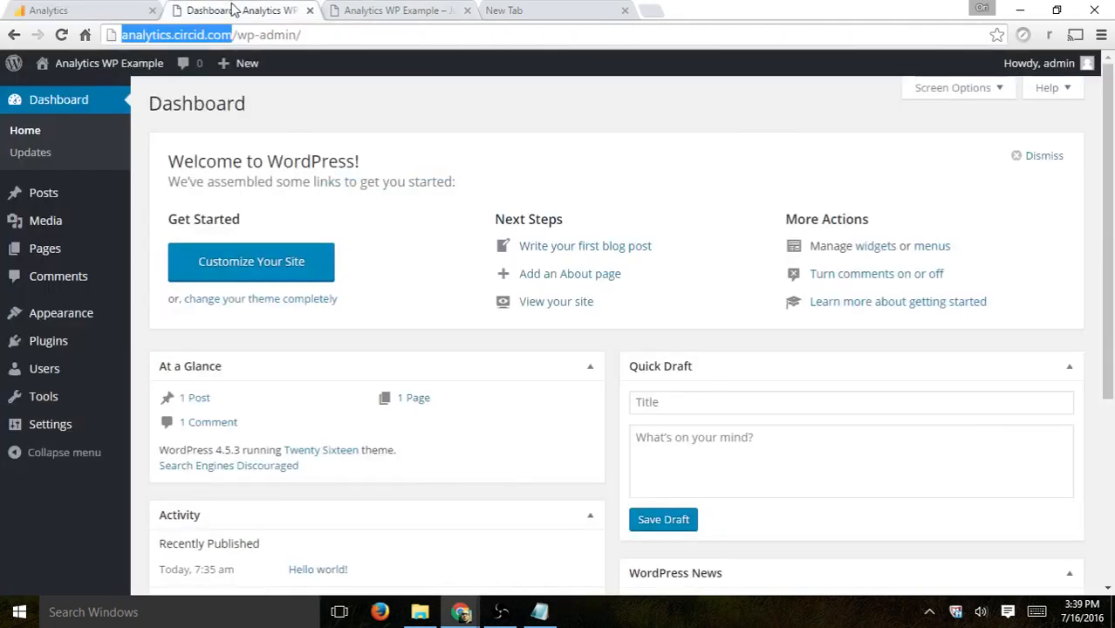
pyautogui.moveTo(96, 325)
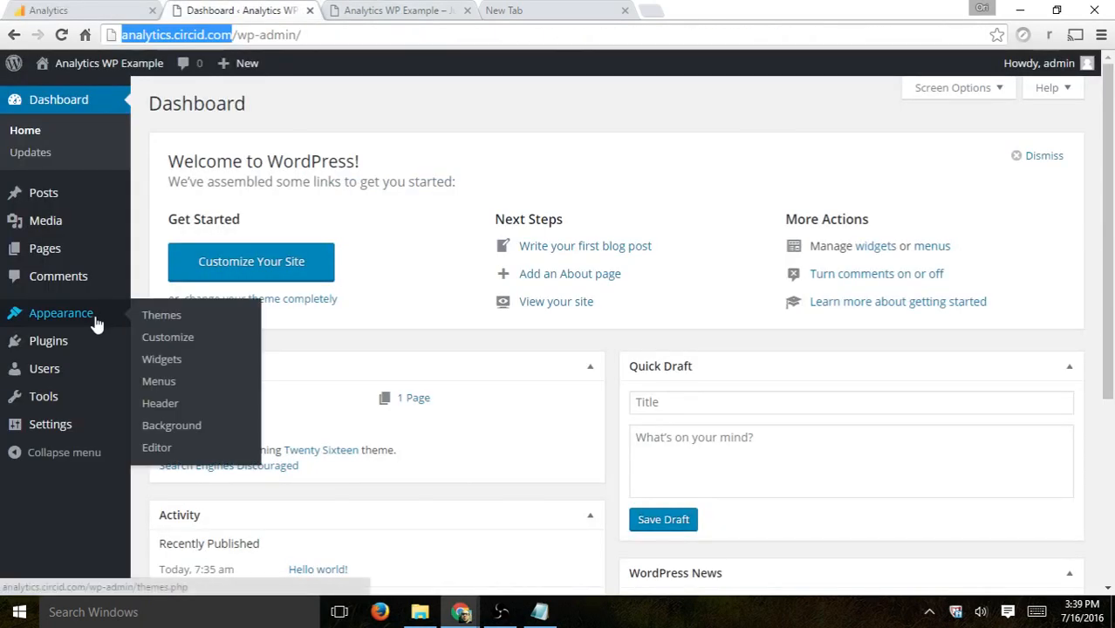
pyautogui.click(157, 447)
pyautogui.scroll(-2, 1018, 360)
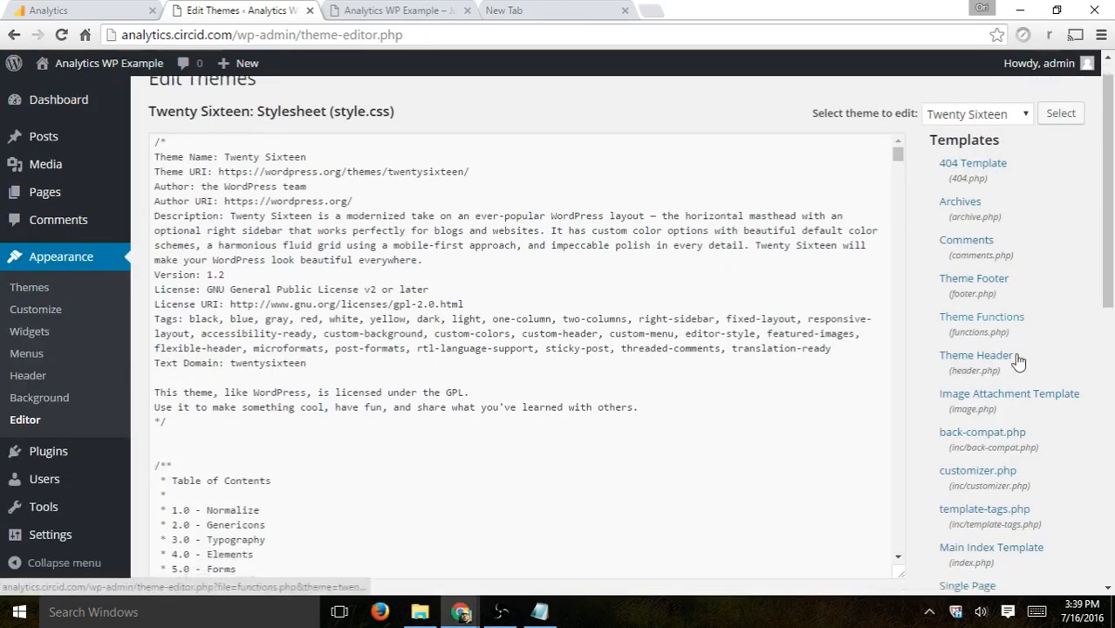
pyautogui.scroll(2, 1019, 361)
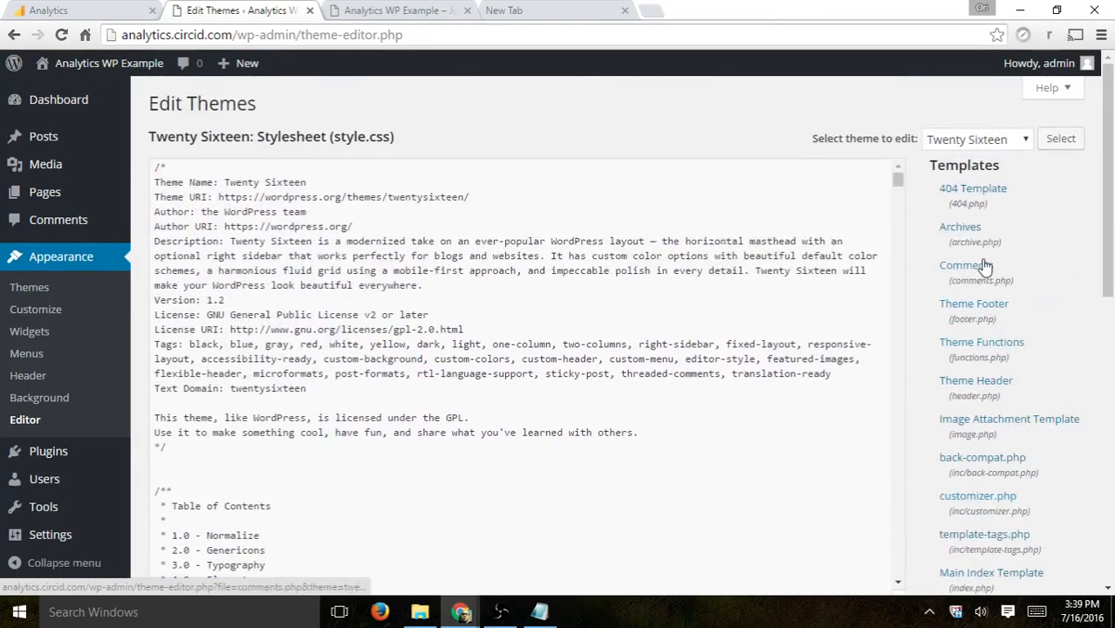
pyautogui.scroll(-1, 1003, 370)
pyautogui.click(975, 302)
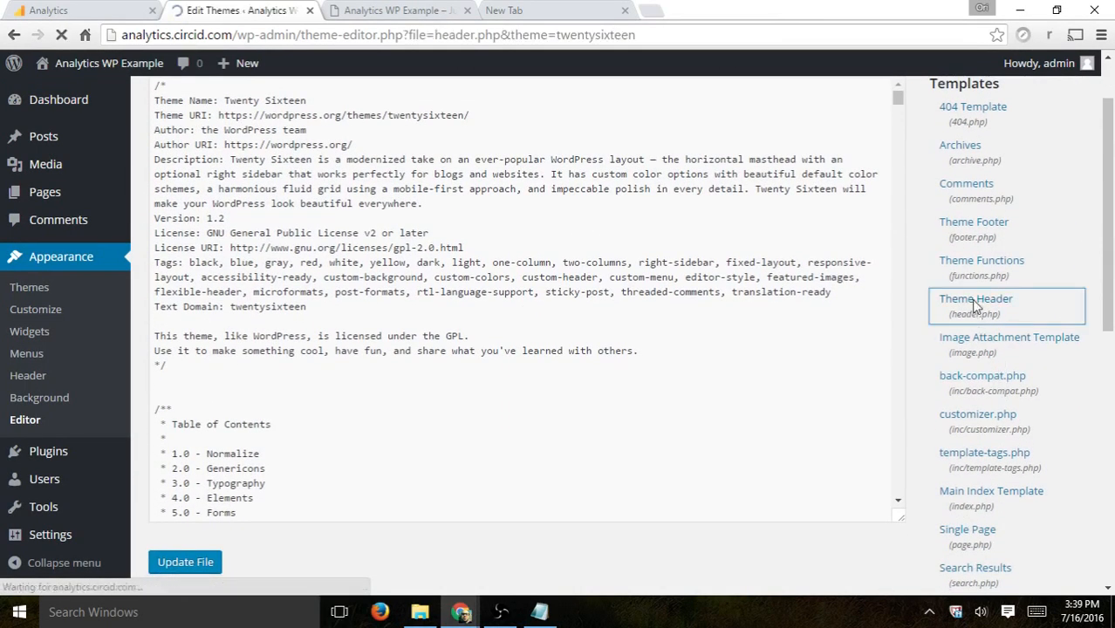
pyautogui.scroll(-1, 330, 374)
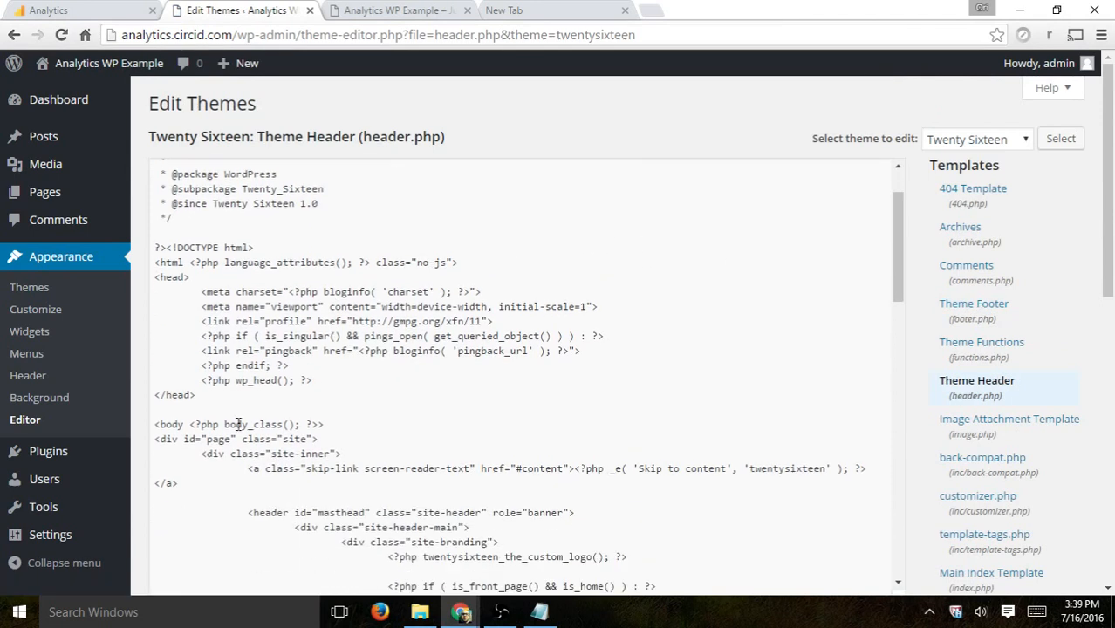
# Step: Paste the tracking code immediately after the opening <body> tag in header.php and update the file
pyautogui.click(338, 423)
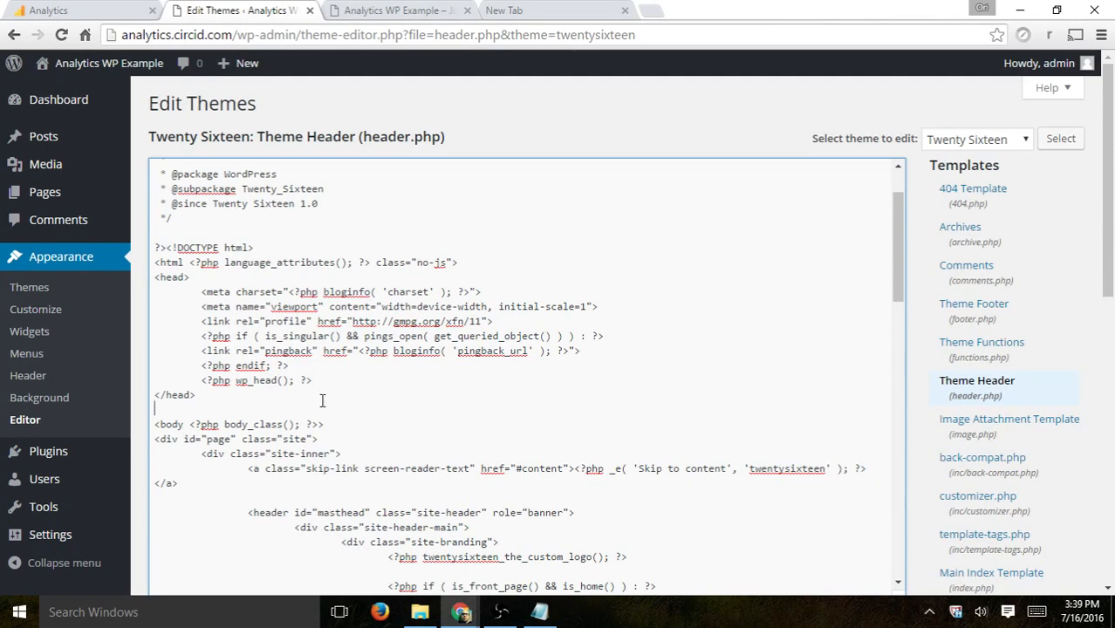
pyautogui.click(112, 11)
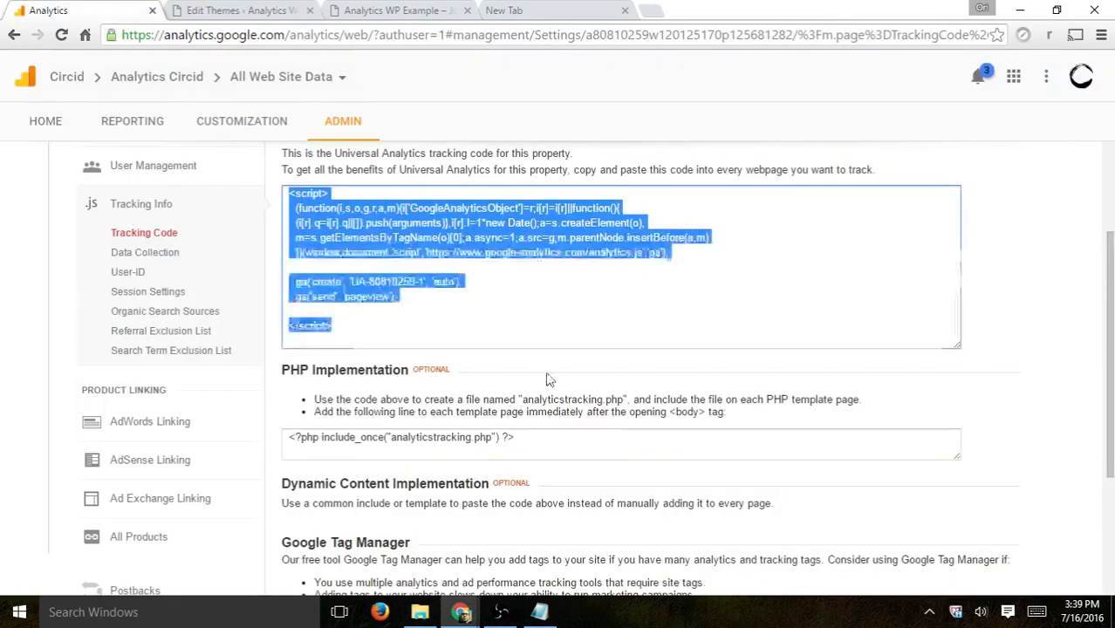
pyautogui.moveTo(588, 408); pyautogui.dragTo(697, 408)
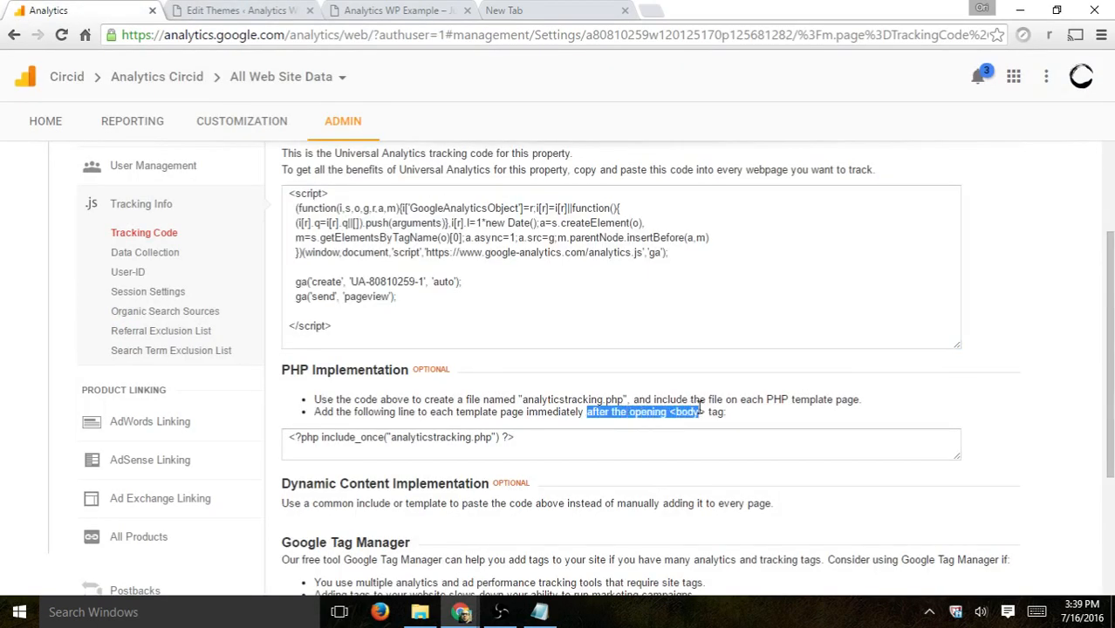
pyautogui.click(223, 12)
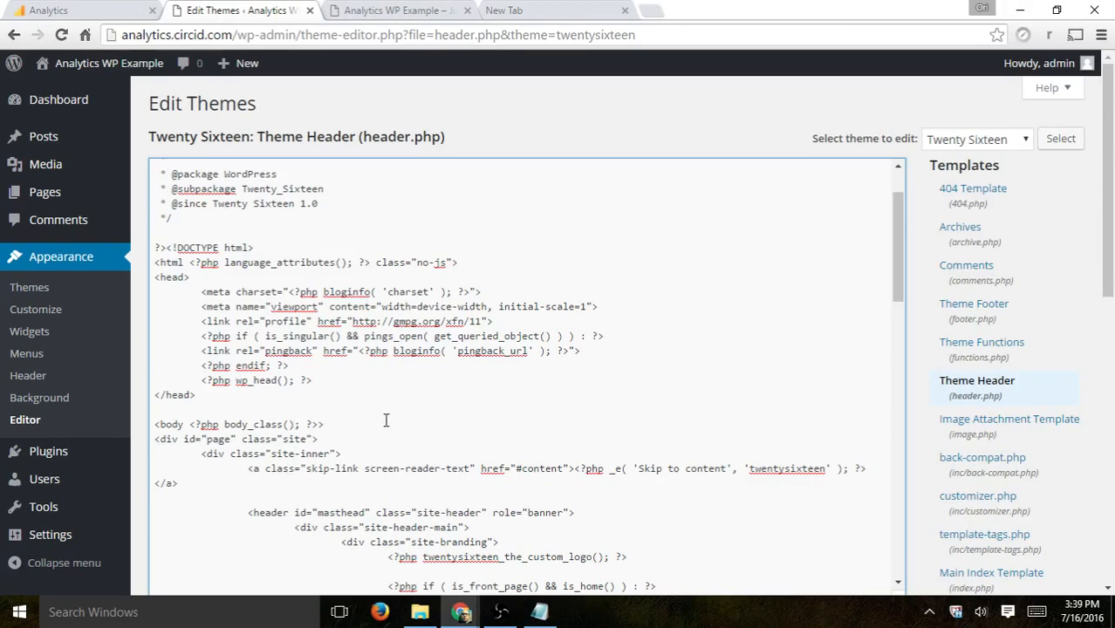
pyautogui.hotkey('ctrl', 'v')
pyautogui.scroll(-2, 947, 366)
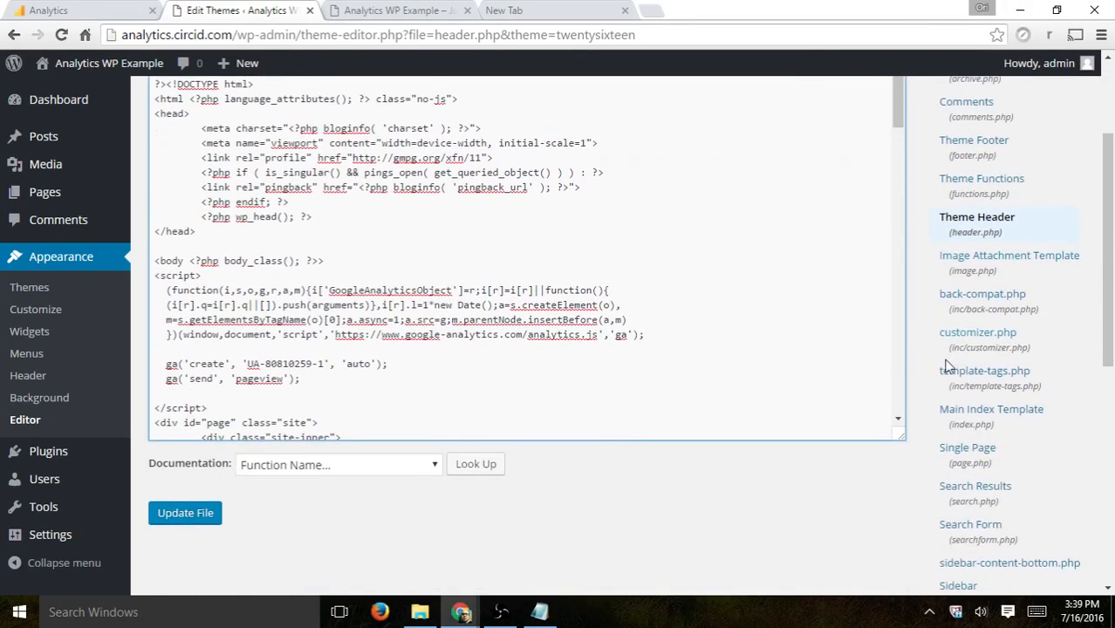
pyautogui.click(194, 516)
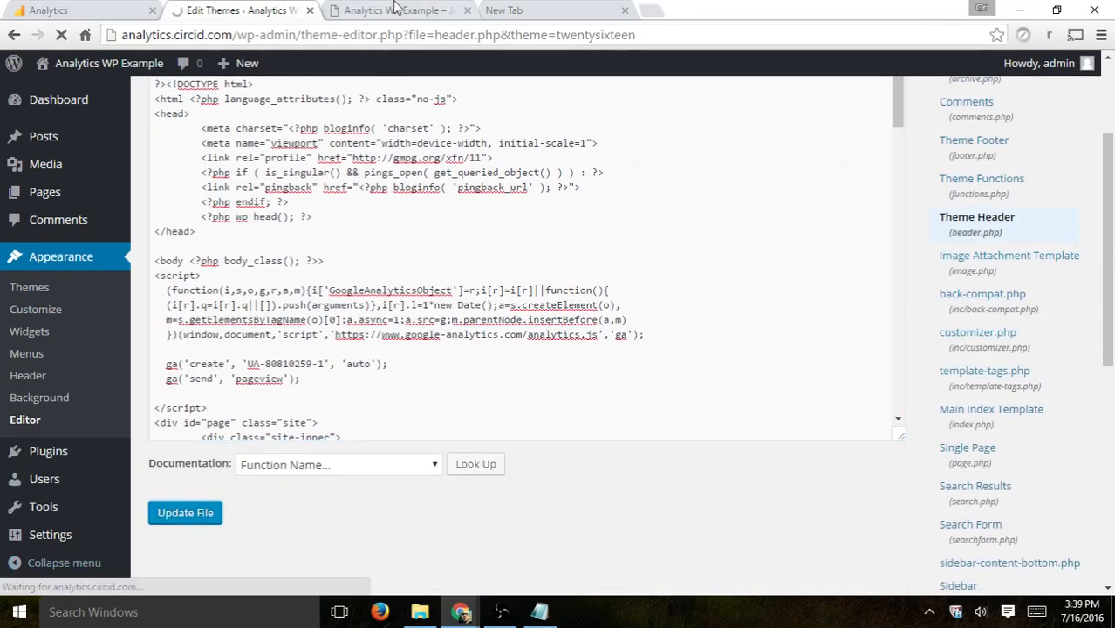
# Step: Reload the site and search its page source for analytics to check the embedded tracking script
pyautogui.click(397, 10)
pyautogui.click(403, 34)
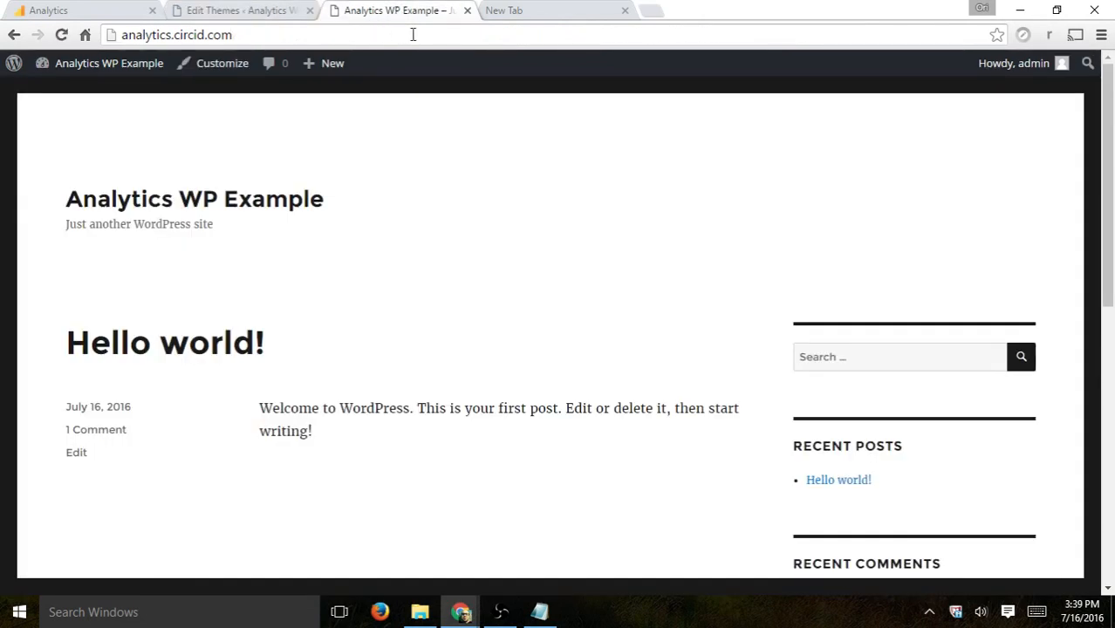
pyautogui.press('Return')
pyautogui.rightClick(475, 164)
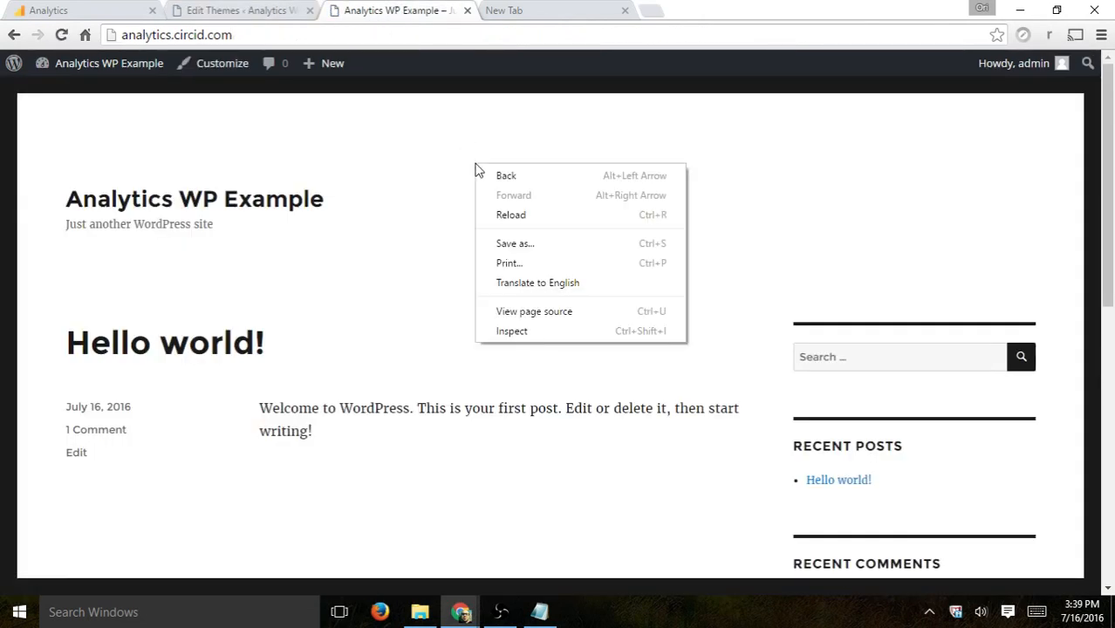
pyautogui.click(494, 316)
pyautogui.hotkey('ctrl', 'f')
pyautogui.write('anal')
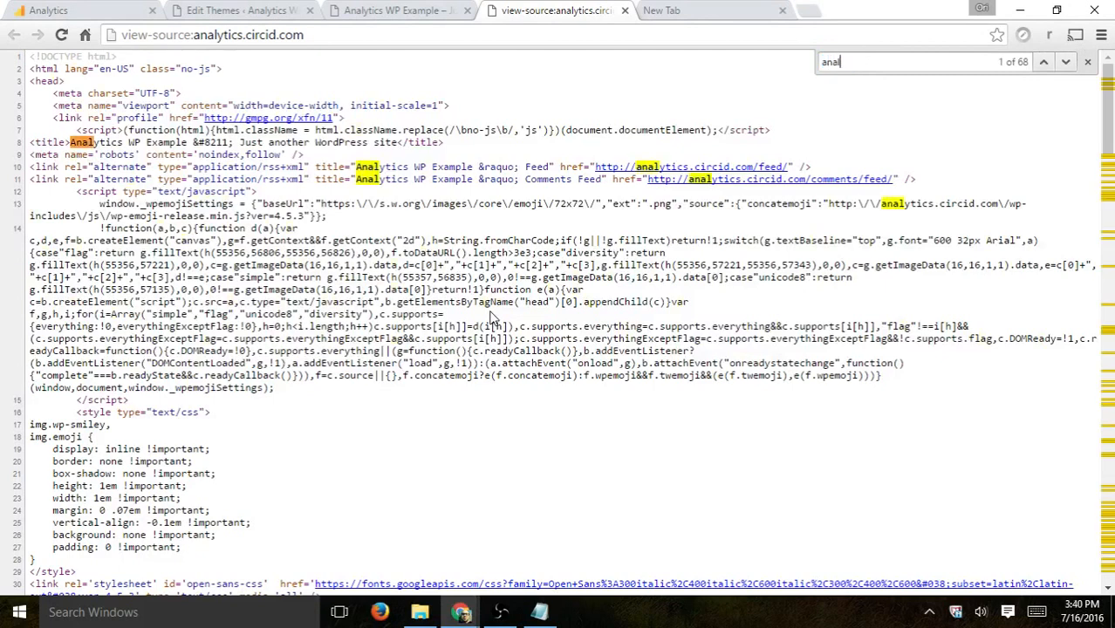
pyautogui.write('ytics')
pyautogui.press('Return')
pyautogui.press('Return')
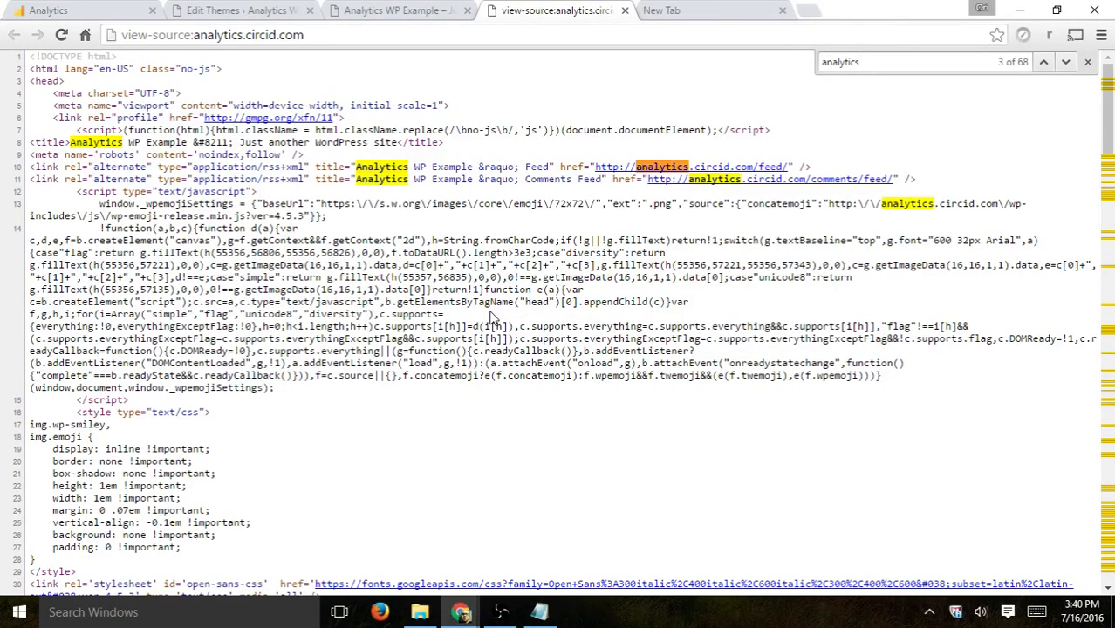
pyautogui.press('Return')
pyautogui.press('Return')
pyautogui.press('Return')
pyautogui.press('Return')
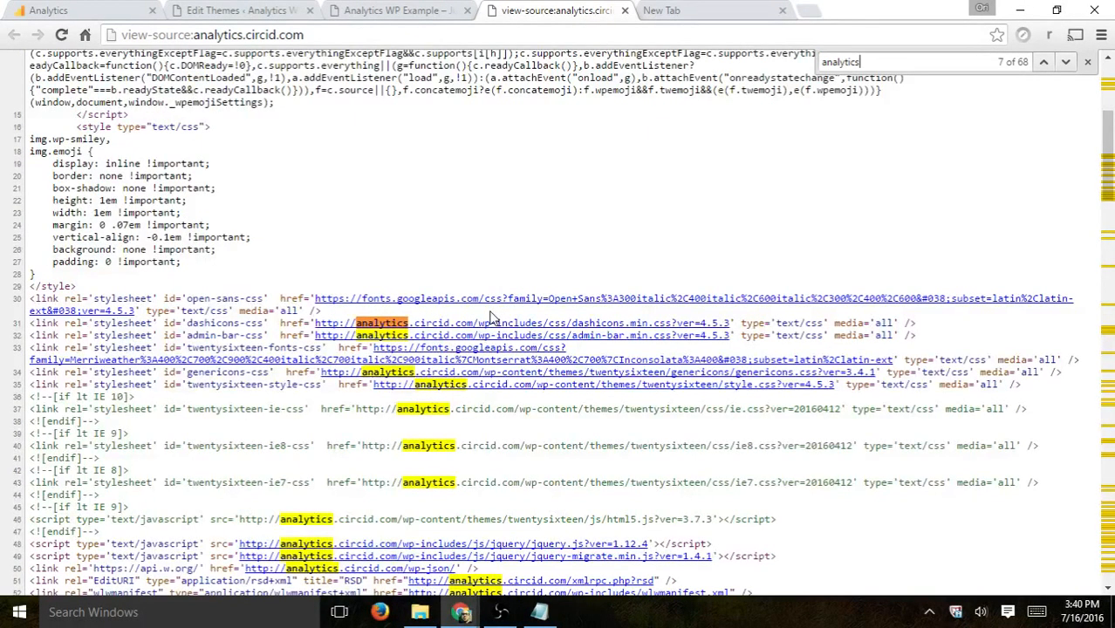
pyautogui.press('Return')
pyautogui.press('Return')
pyautogui.press('Return')
pyautogui.press('Return')
pyautogui.press('Return')
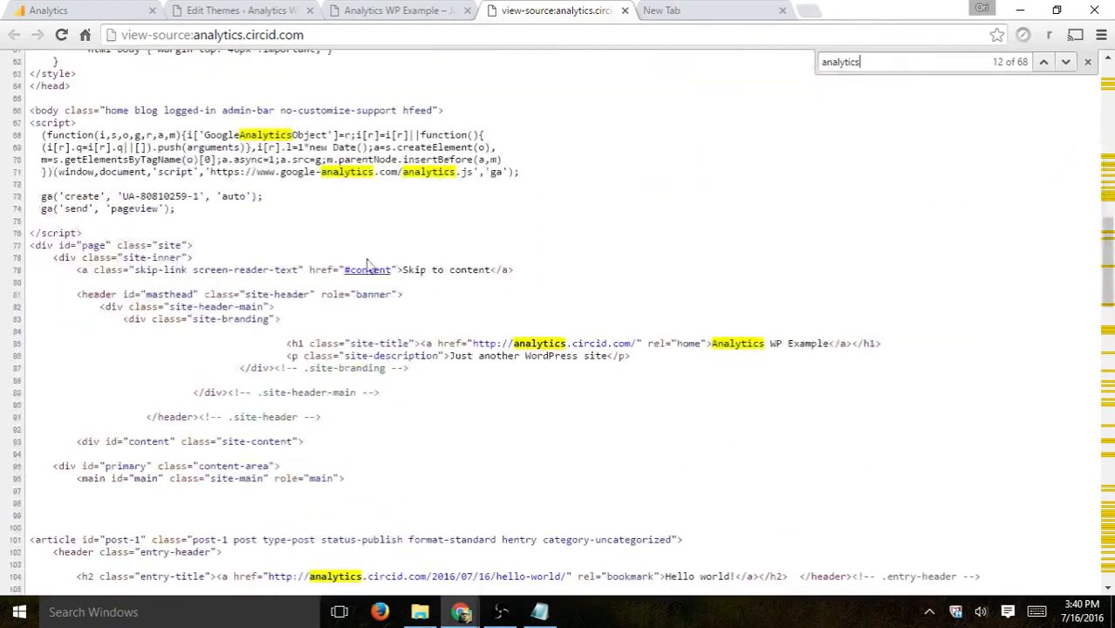
pyautogui.moveTo(109, 233); pyautogui.dragTo(26, 125)
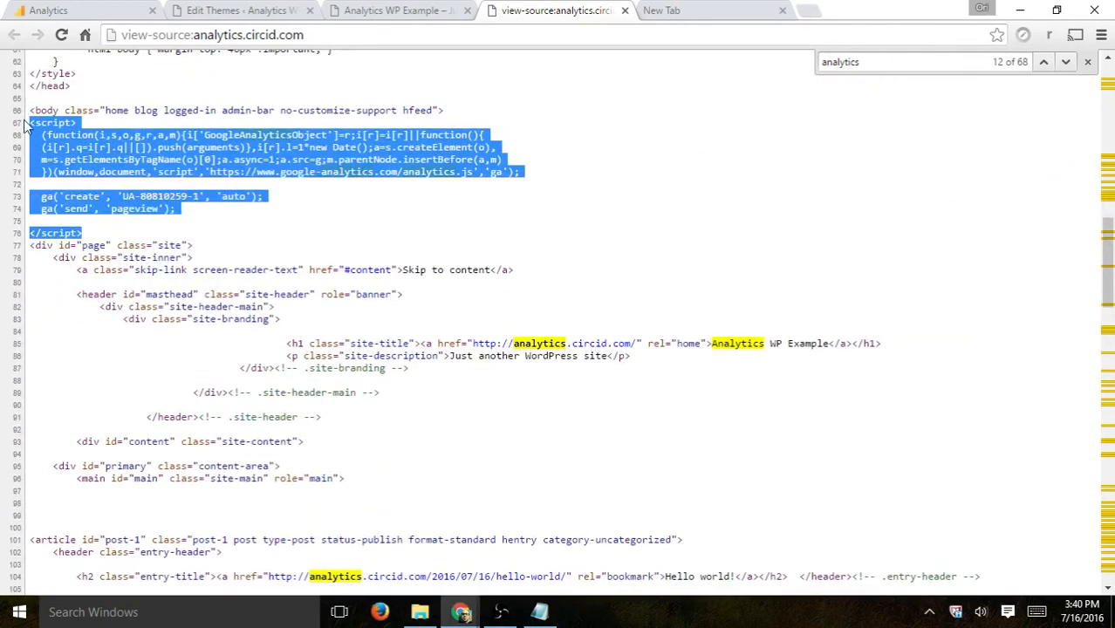
# Step: Close the empty New Tab and return to the theme editor tab
pyautogui.click(728, 11)
pyautogui.click(782, 11)
pyautogui.click(243, 16)
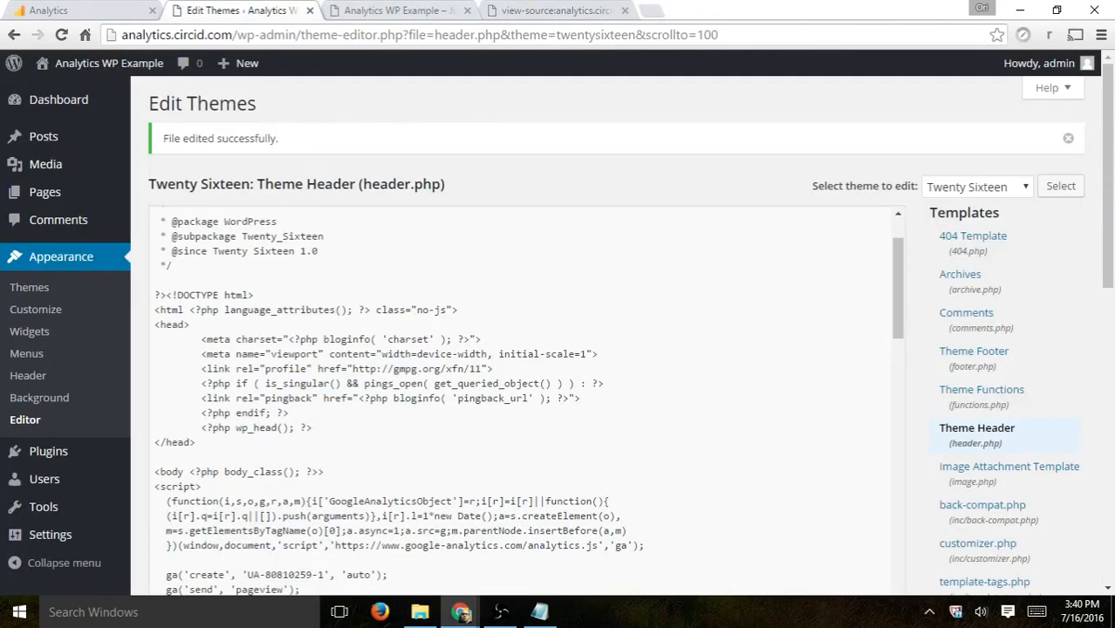
# Step: Check the tracking status on the Tracking Code page and open the Real-Time Overview report
pyautogui.click(96, 12)
pyautogui.scroll(-2, 987, 354)
pyautogui.scroll(-1, 989, 354)
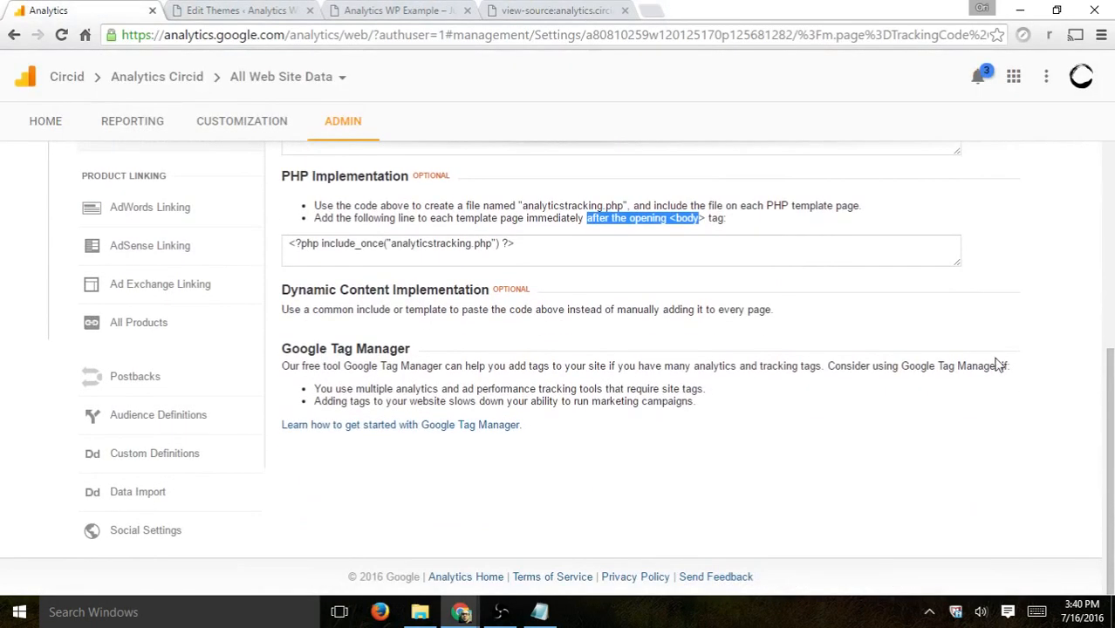
pyautogui.scroll(5, 994, 354)
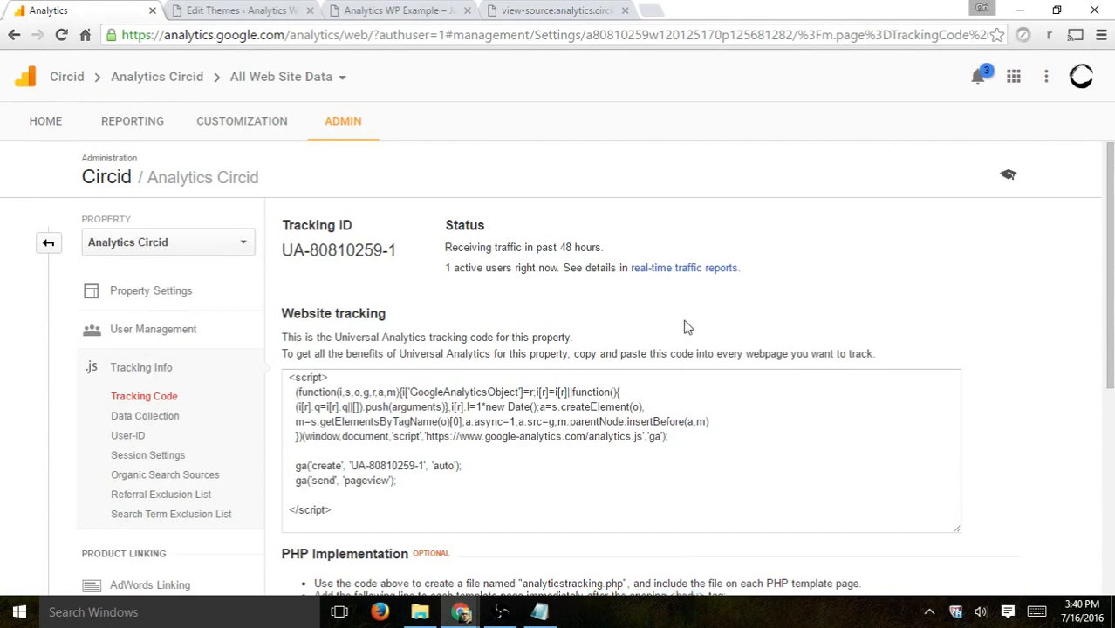
pyautogui.moveTo(444, 267); pyautogui.dragTo(552, 270)
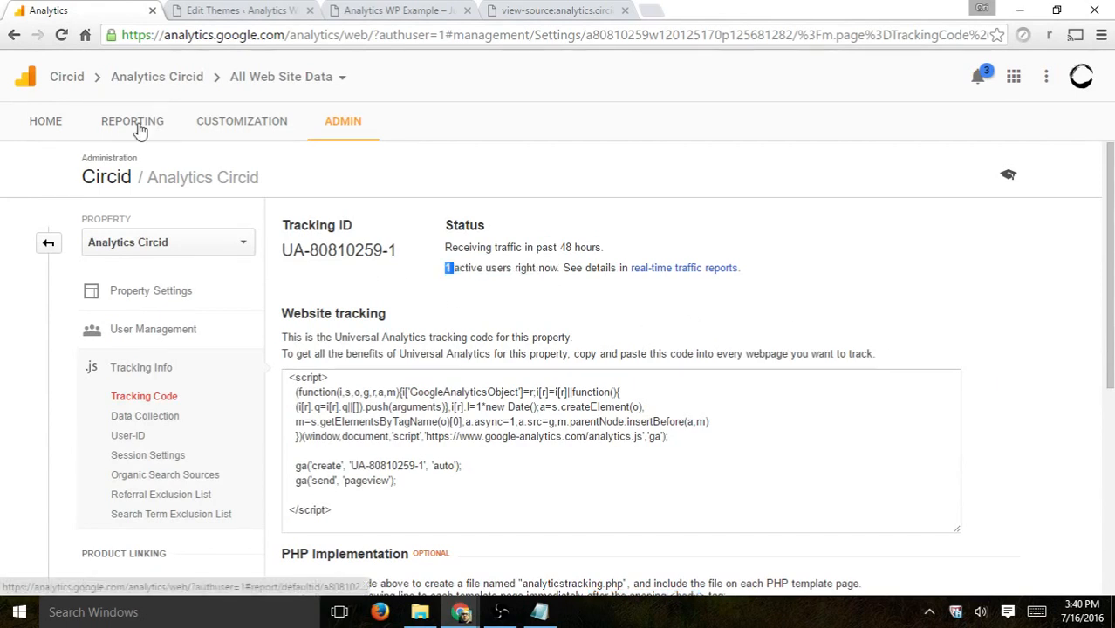
pyautogui.click(135, 128)
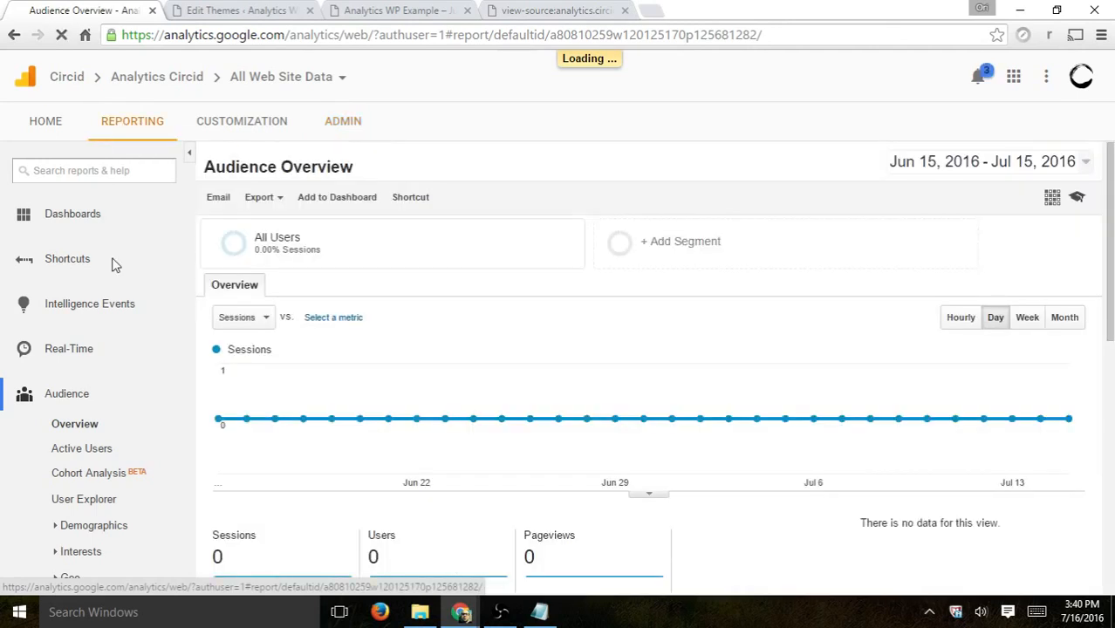
pyautogui.click(69, 356)
pyautogui.click(68, 379)
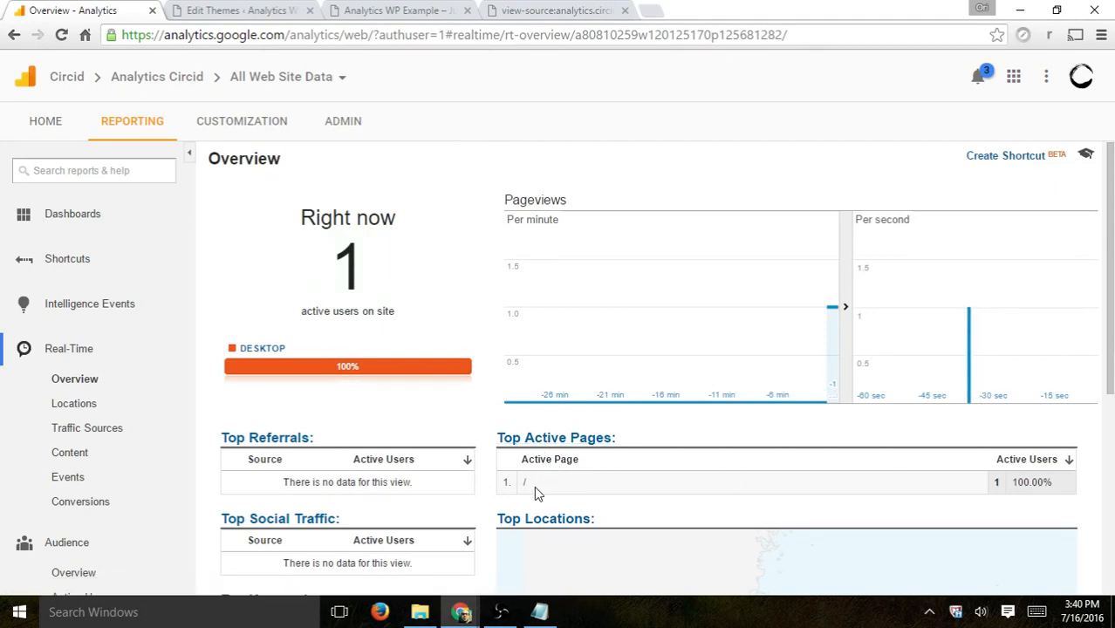
# Step: Open the Hello world! post on the site and compare its address with the active page in Real-Time
pyautogui.click(225, 10)
pyautogui.click(353, 10)
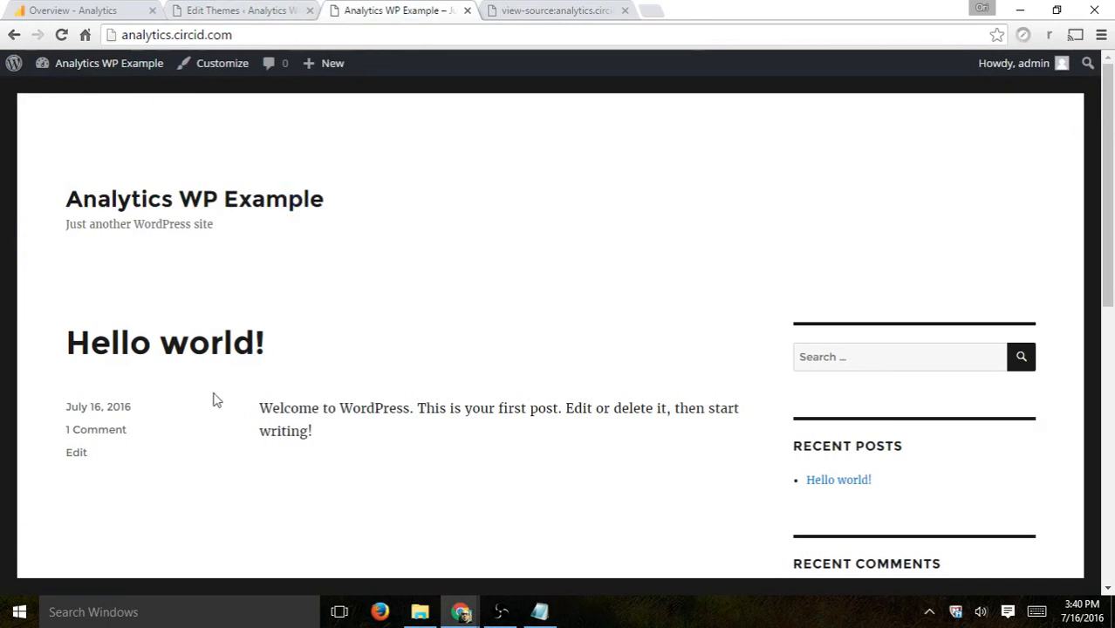
pyautogui.click(218, 343)
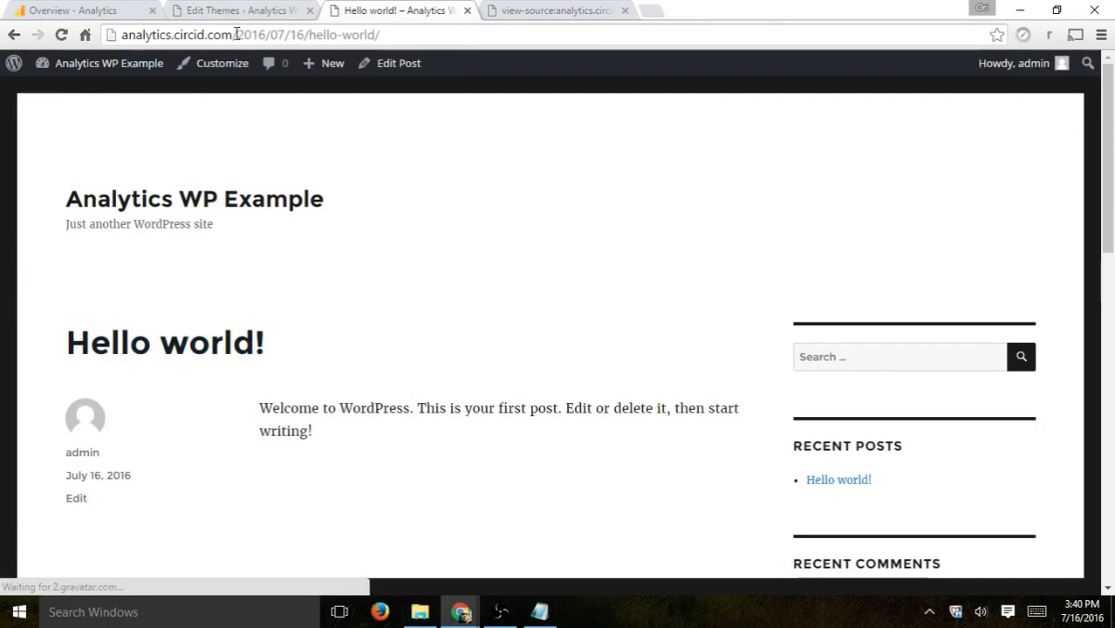
pyautogui.moveTo(234, 35); pyautogui.dragTo(410, 37)
pyautogui.hotkey('ctrl', '1')
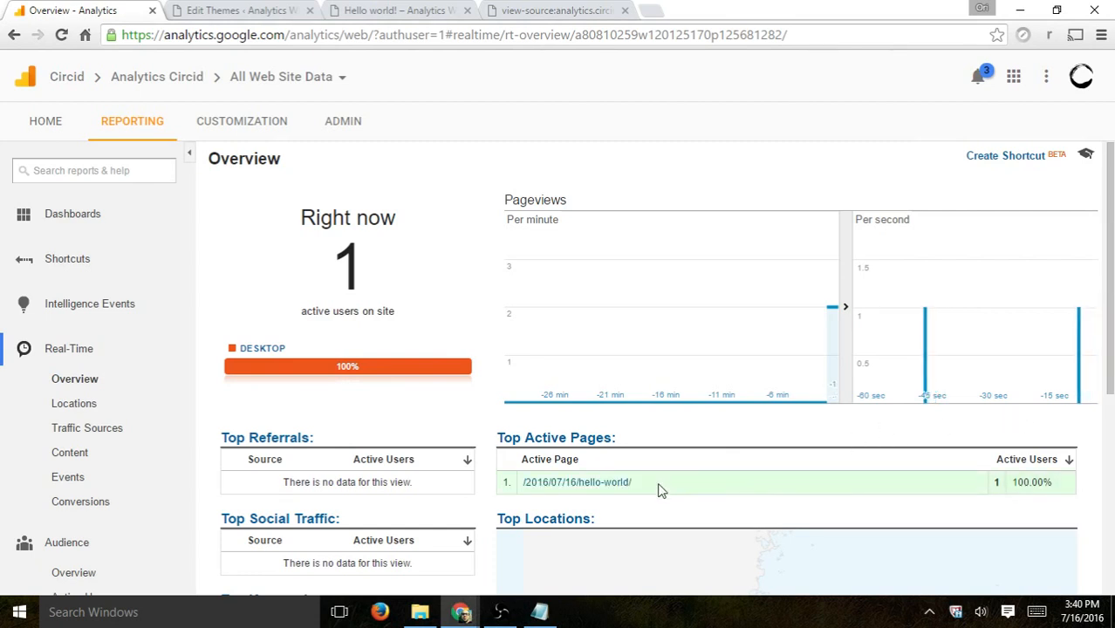
pyautogui.moveTo(636, 484); pyautogui.dragTo(520, 484)
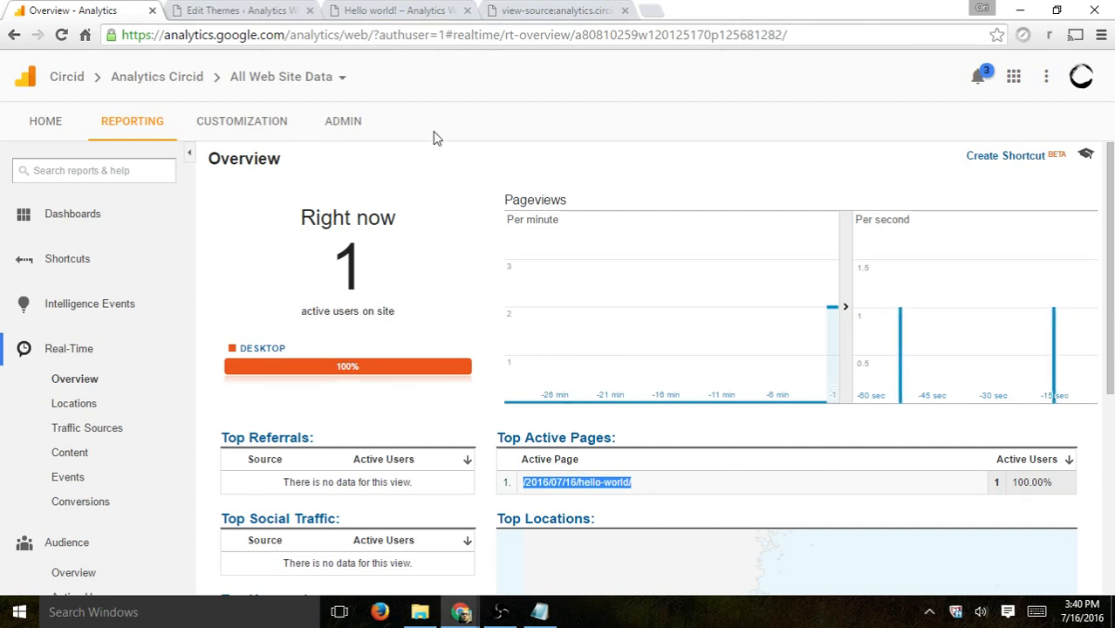
# Step: Return to the Admin page showing the account, property and view settings
pyautogui.click(343, 123)
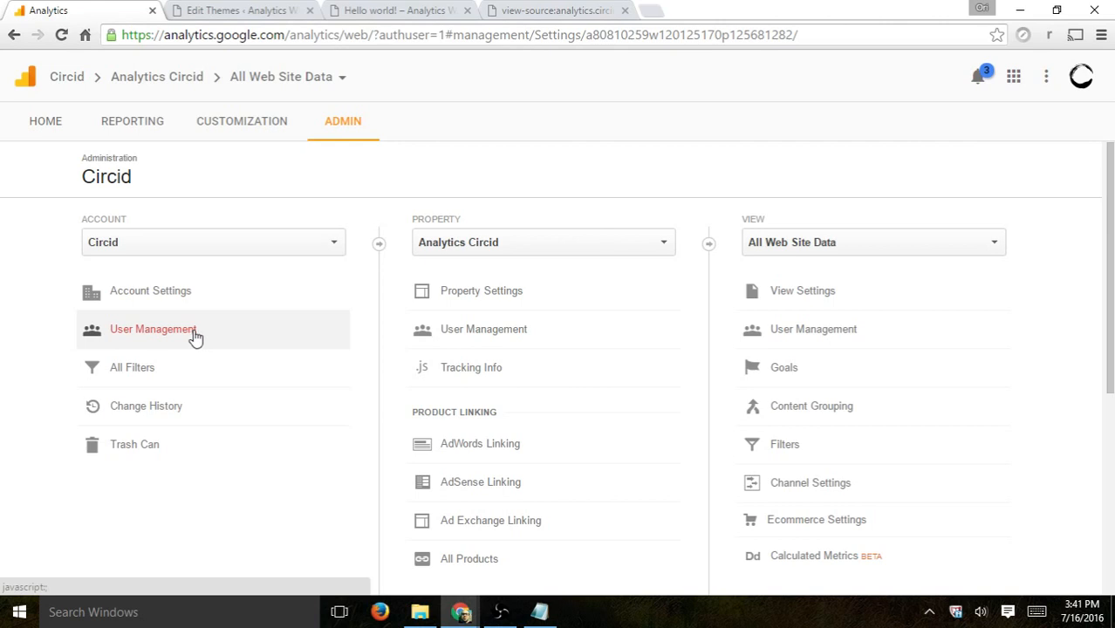
pyautogui.moveTo(169, 217); pyautogui.dragTo(99, 221)
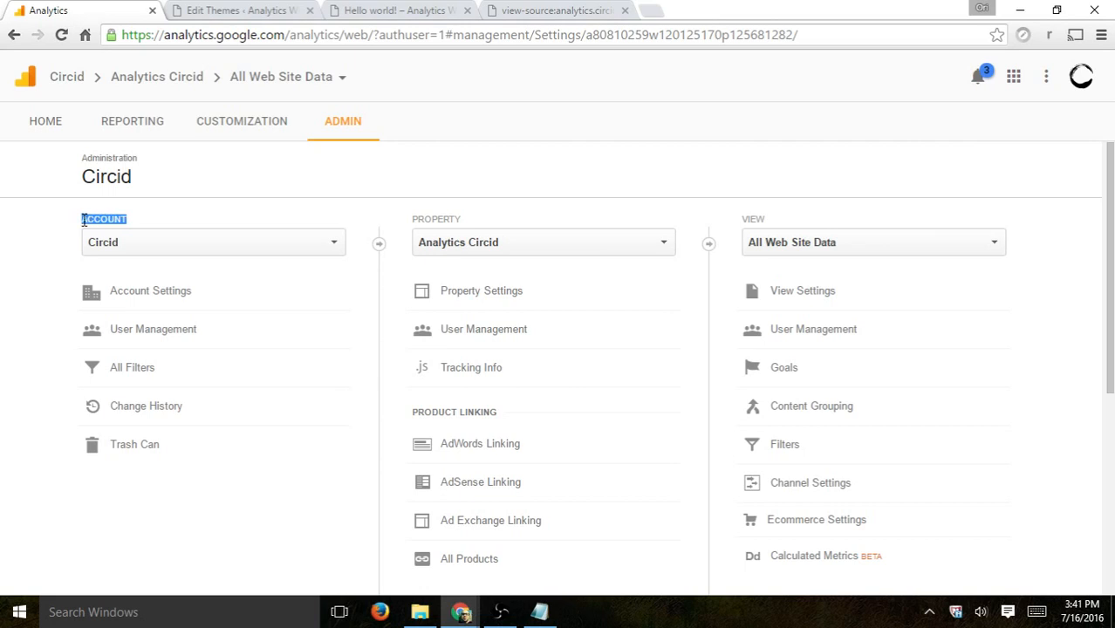
# Step: Compare the property's tracking ID in the Admin page with the UA ID in the theme header code
pyautogui.moveTo(408, 219); pyautogui.dragTo(481, 219)
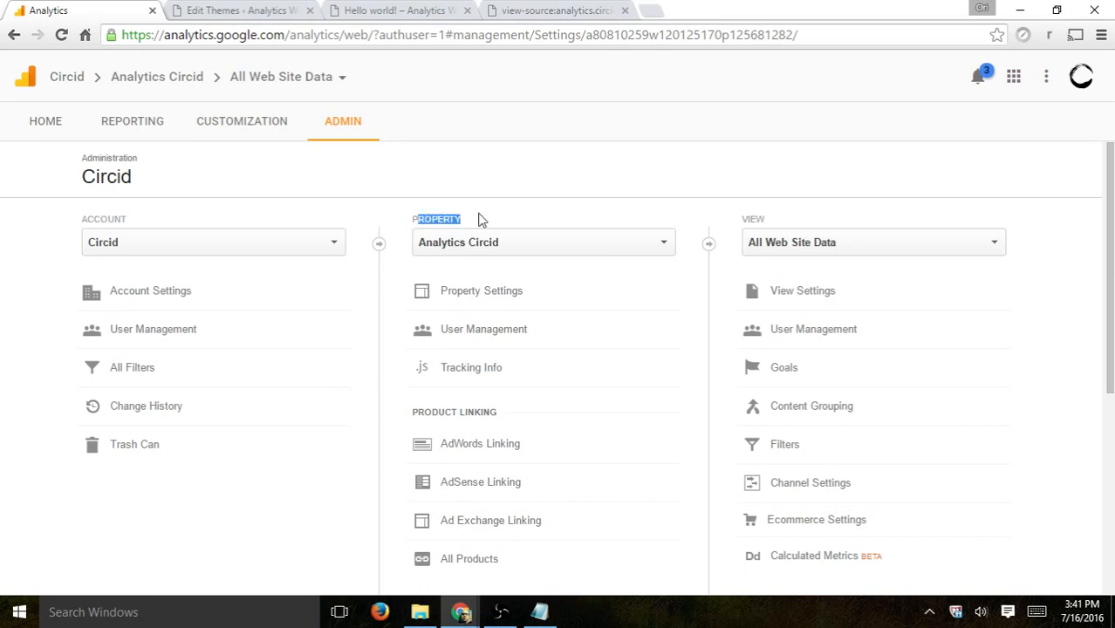
pyautogui.moveTo(751, 219); pyautogui.dragTo(775, 224)
pyautogui.click(774, 225)
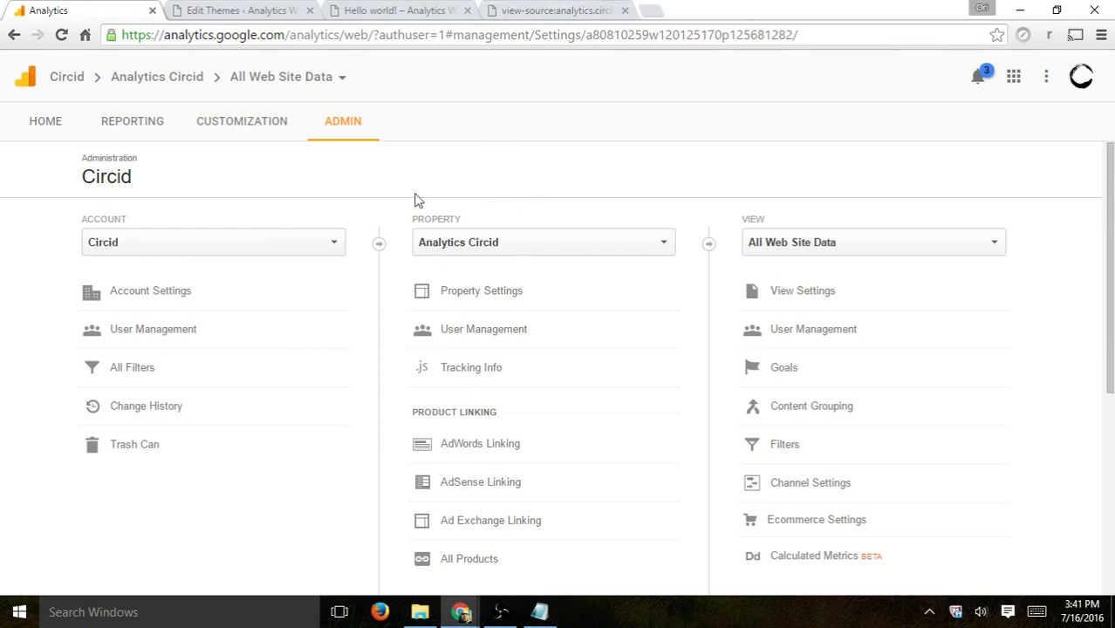
pyautogui.click(513, 249)
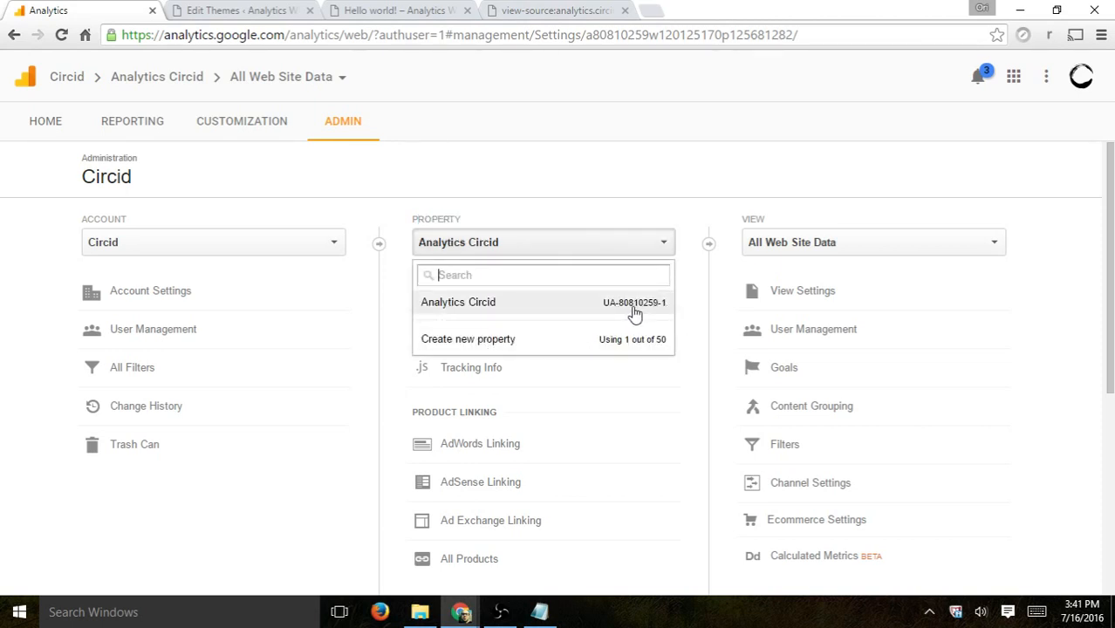
pyautogui.click(244, 9)
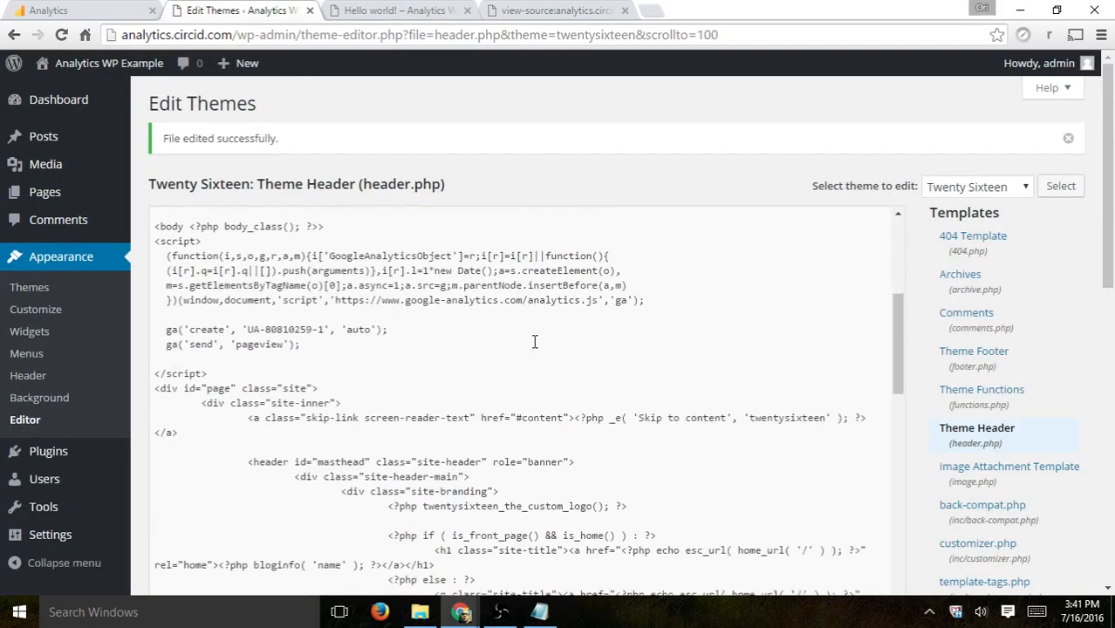
pyautogui.moveTo(246, 329); pyautogui.dragTo(325, 331)
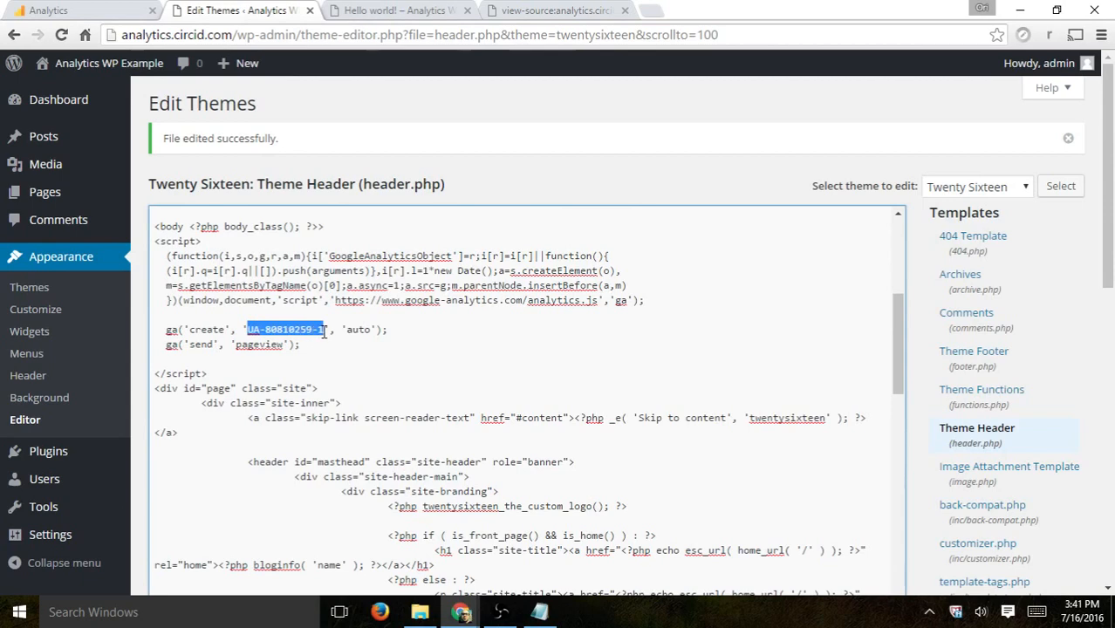
pyautogui.click(94, 10)
# Step: Open the view selector to examine the available views and the option to create a new one
pyautogui.click(870, 245)
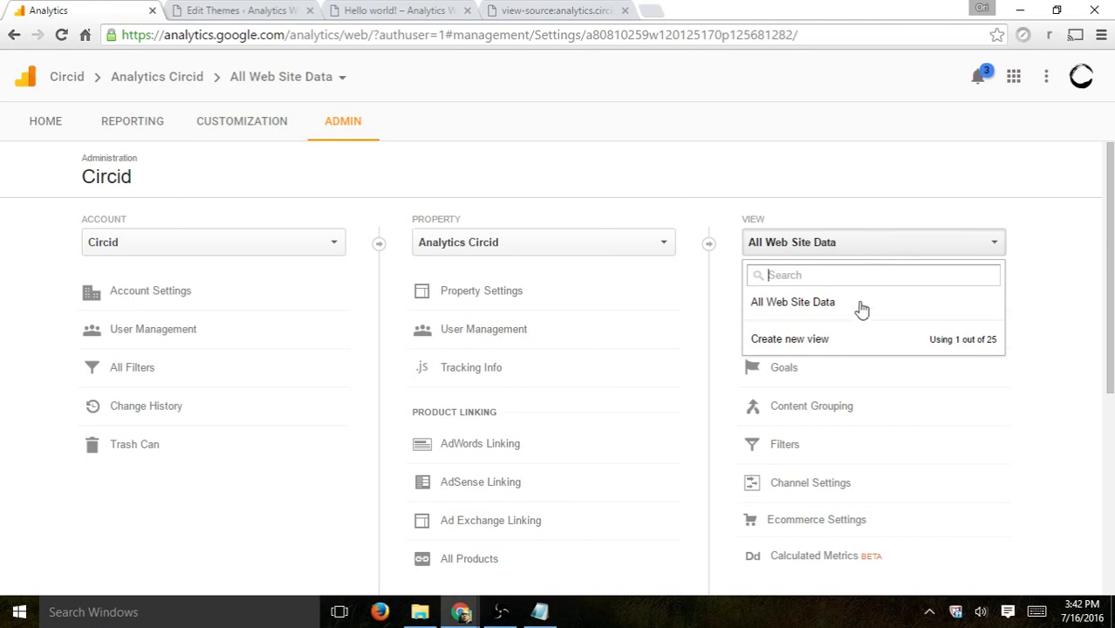
pyautogui.click(873, 177)
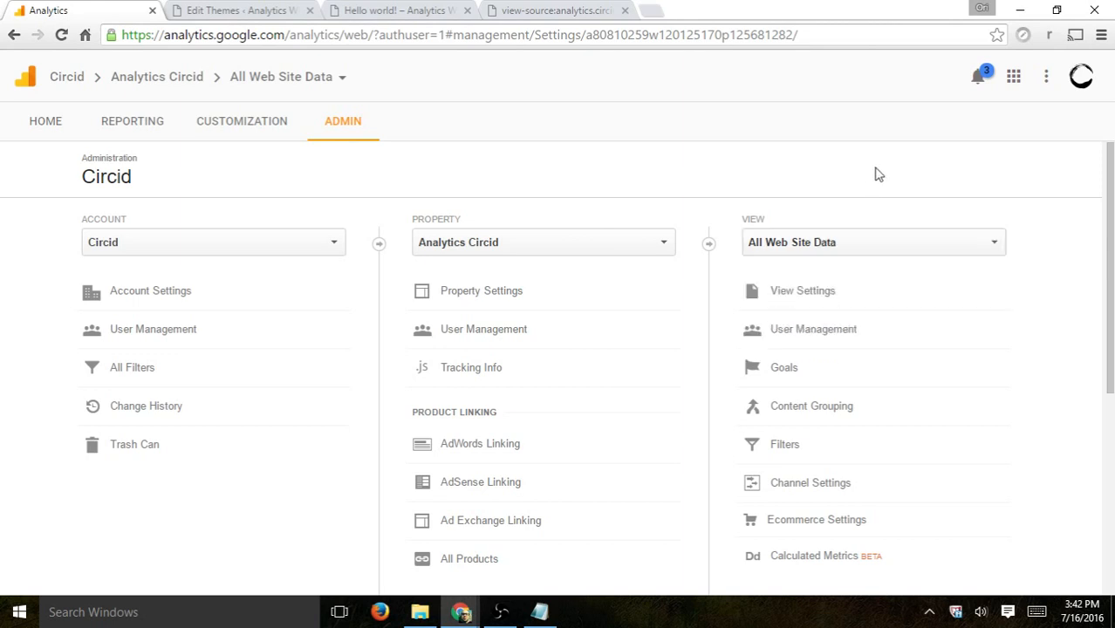
pyautogui.click(848, 251)
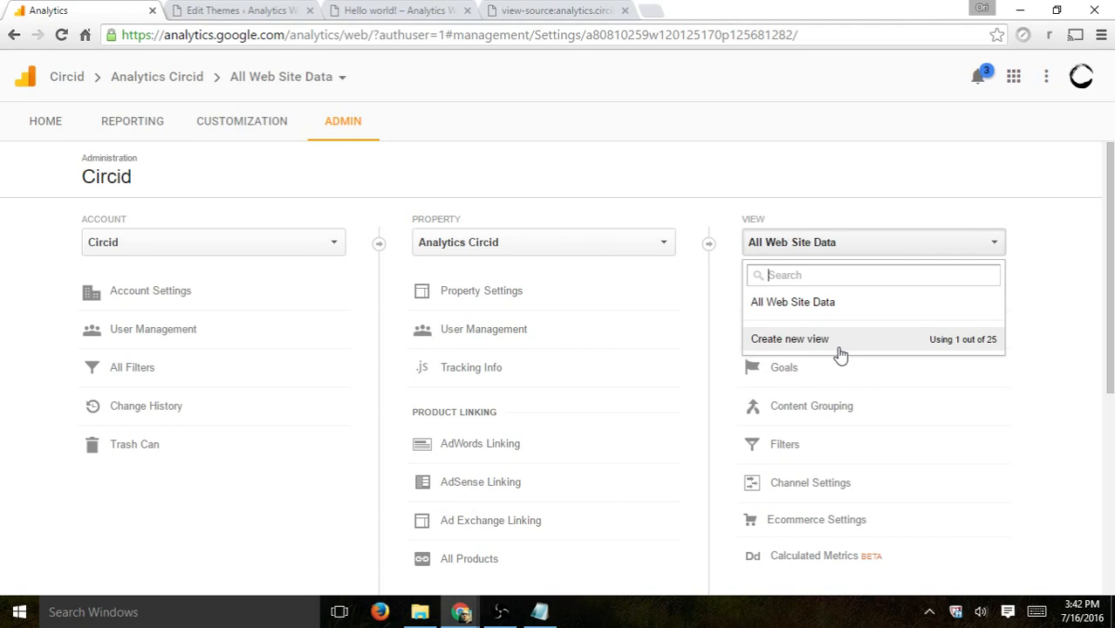
pyautogui.click(641, 196)
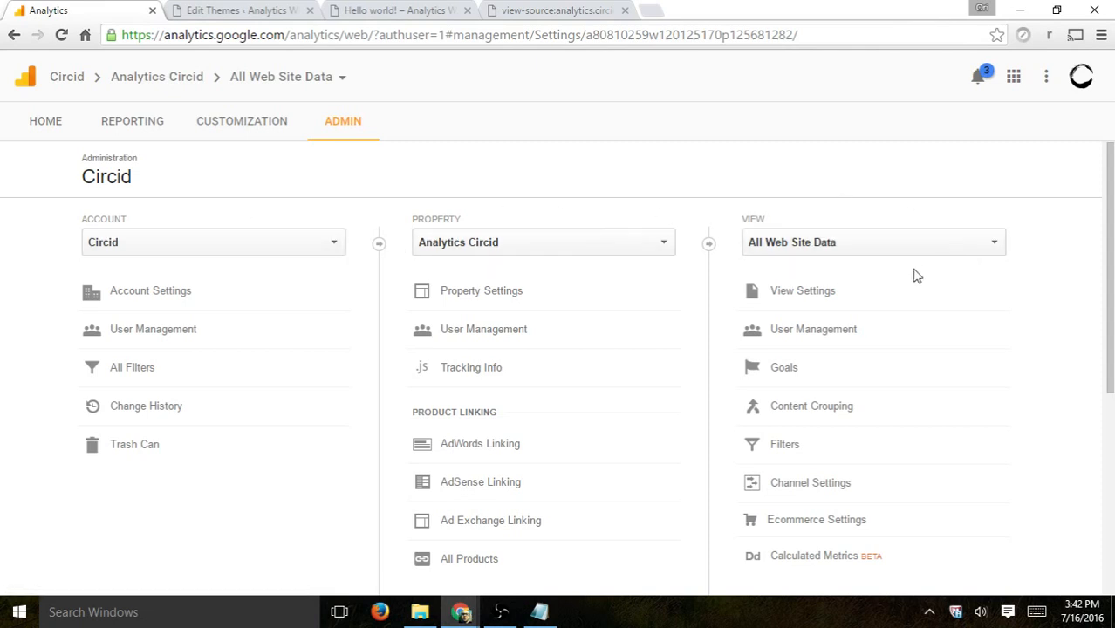
# Step: Browse the All Products linking page for the property and return to the Admin overview
pyautogui.scroll(-1, 916, 276)
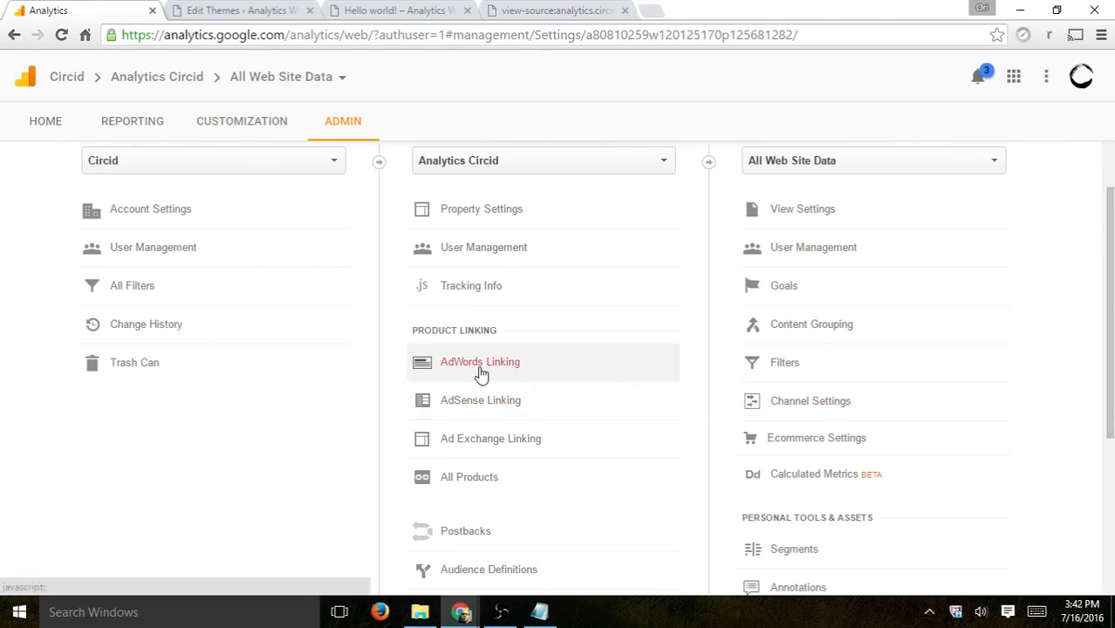
pyautogui.click(455, 481)
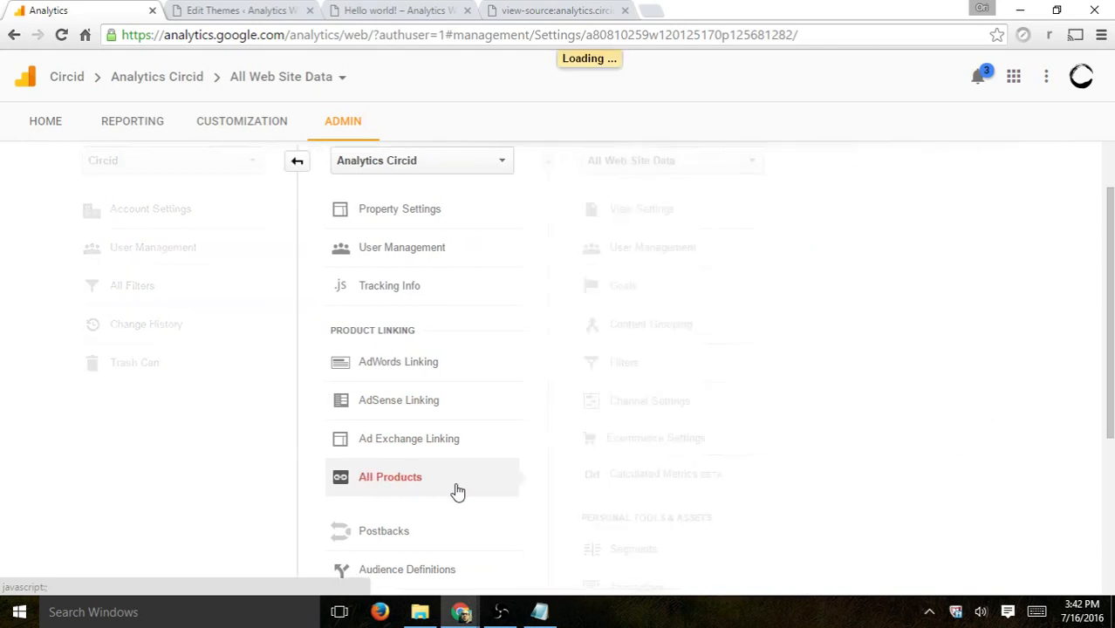
pyautogui.scroll(-2, 602, 361)
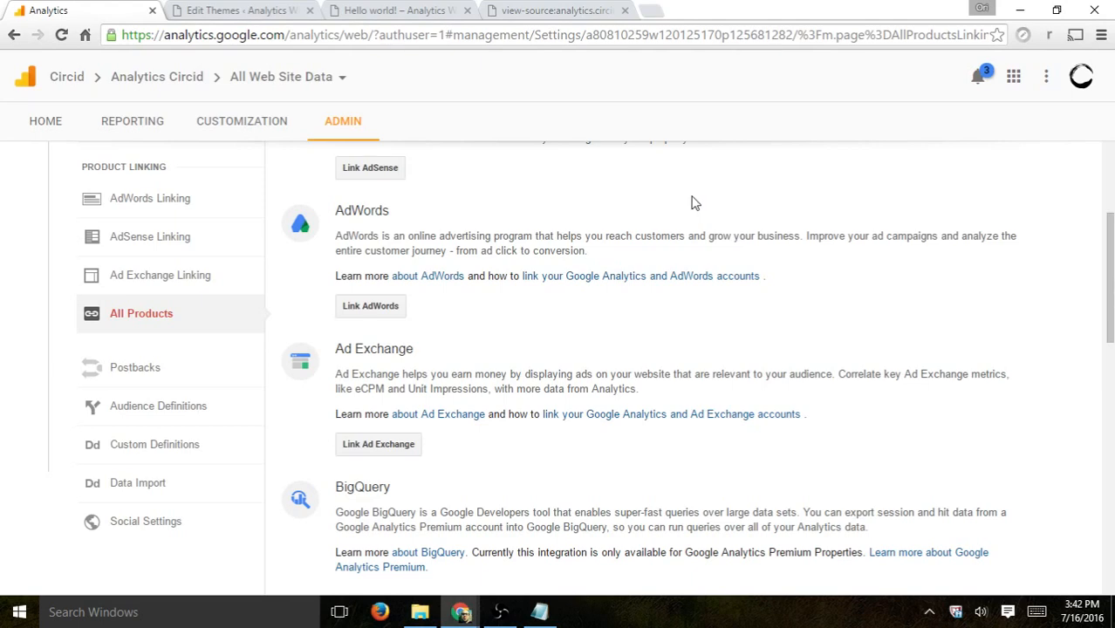
pyautogui.scroll(-3, 692, 201)
pyautogui.scroll(3, 723, 294)
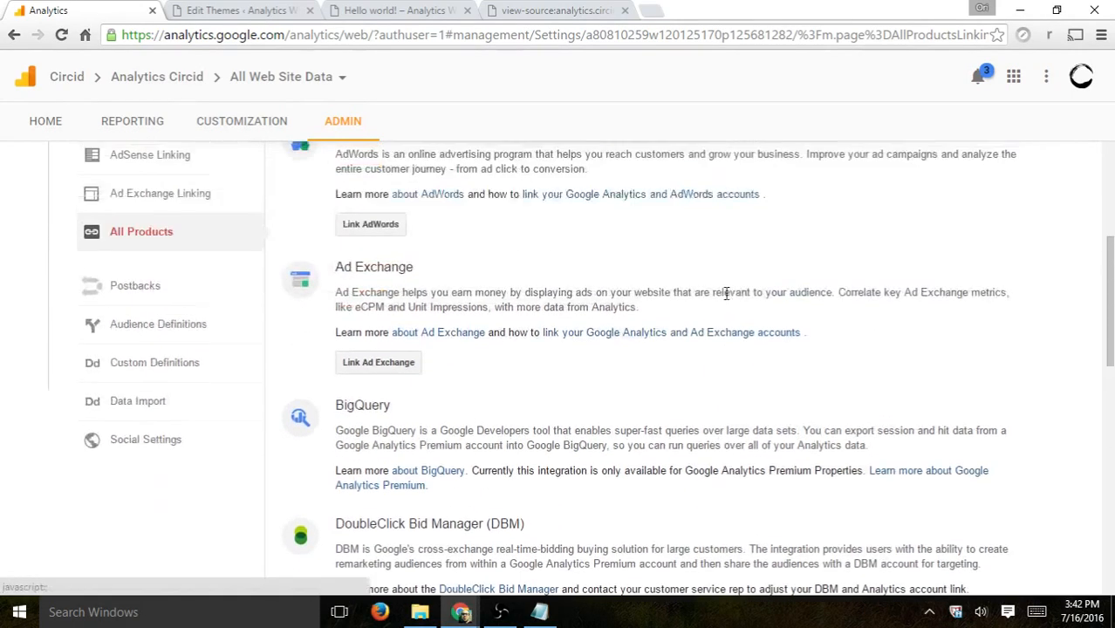
pyautogui.scroll(2, 746, 310)
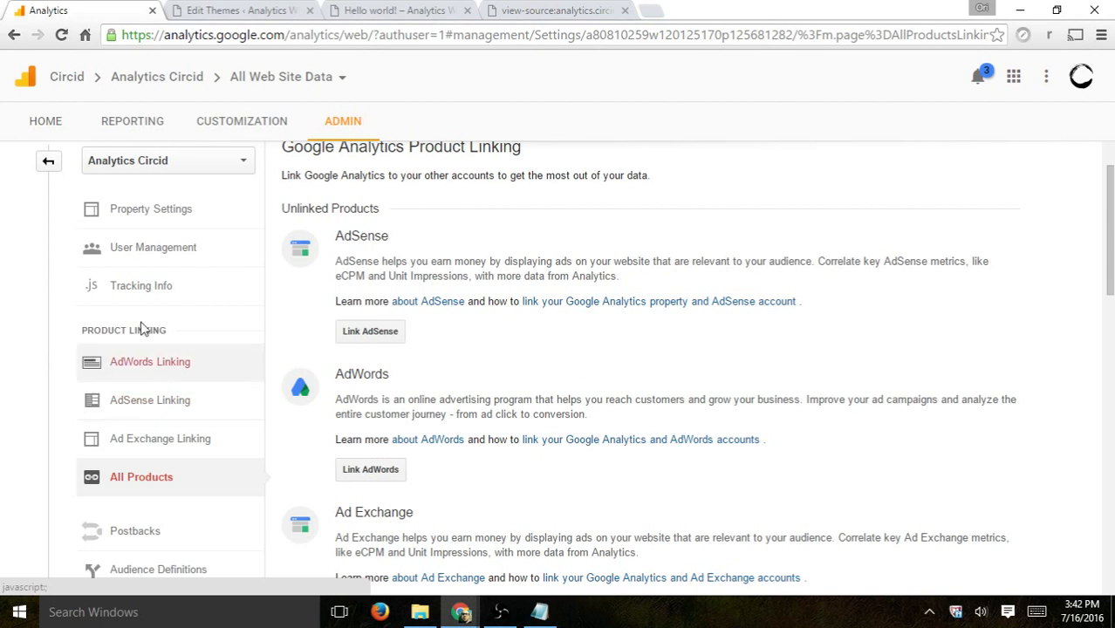
pyautogui.click(48, 160)
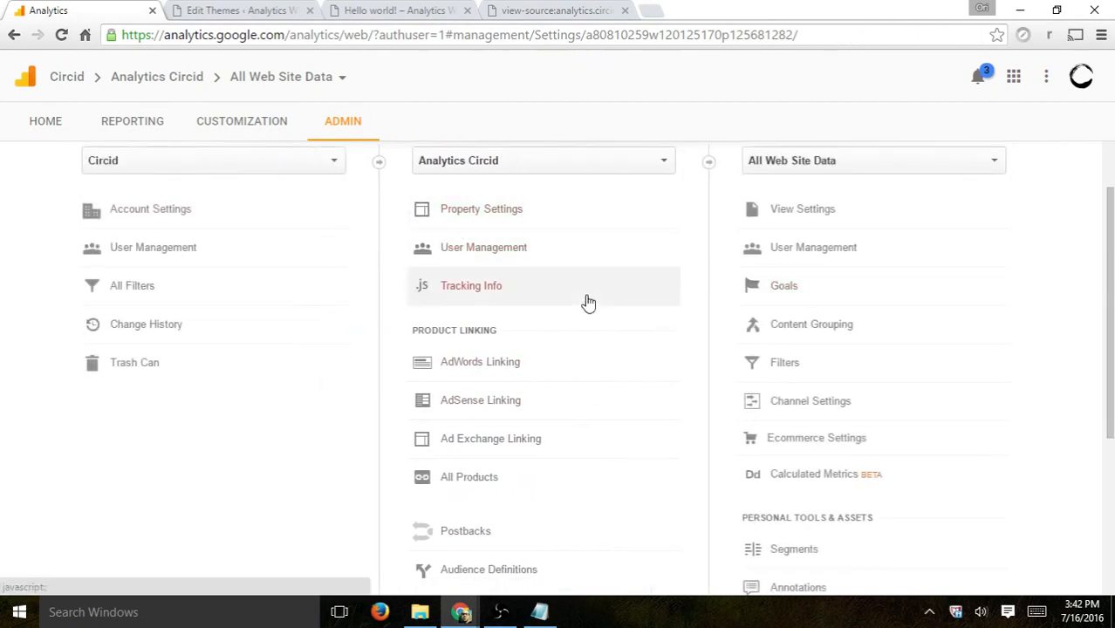
# Step: Open the Referral Exclusion List under Tracking Info and return to the Admin overview
pyautogui.click(554, 299)
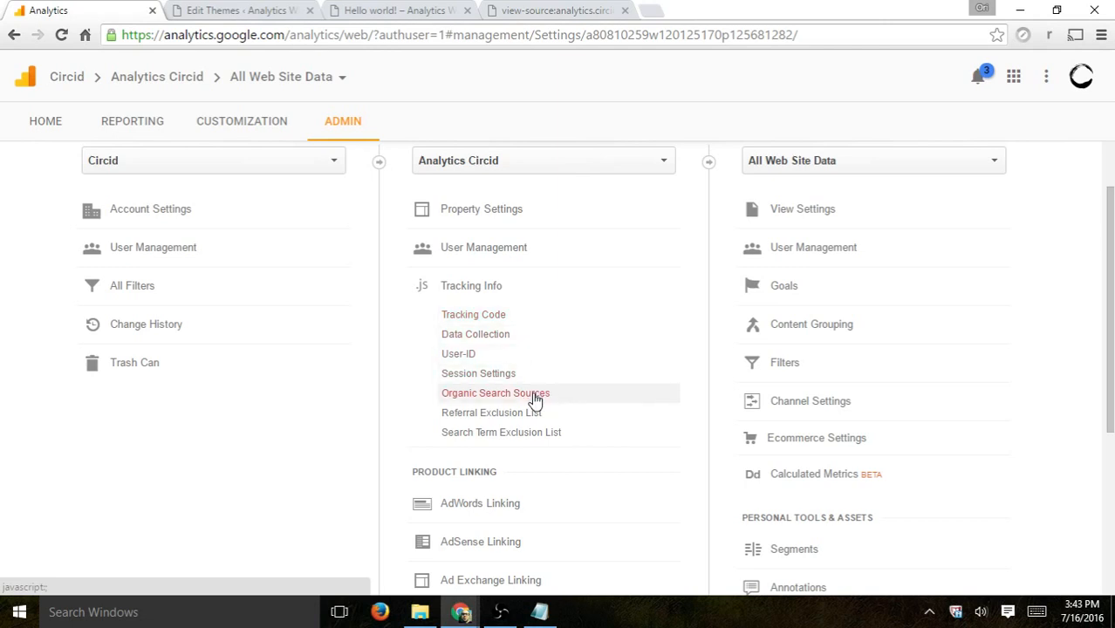
pyautogui.click(499, 412)
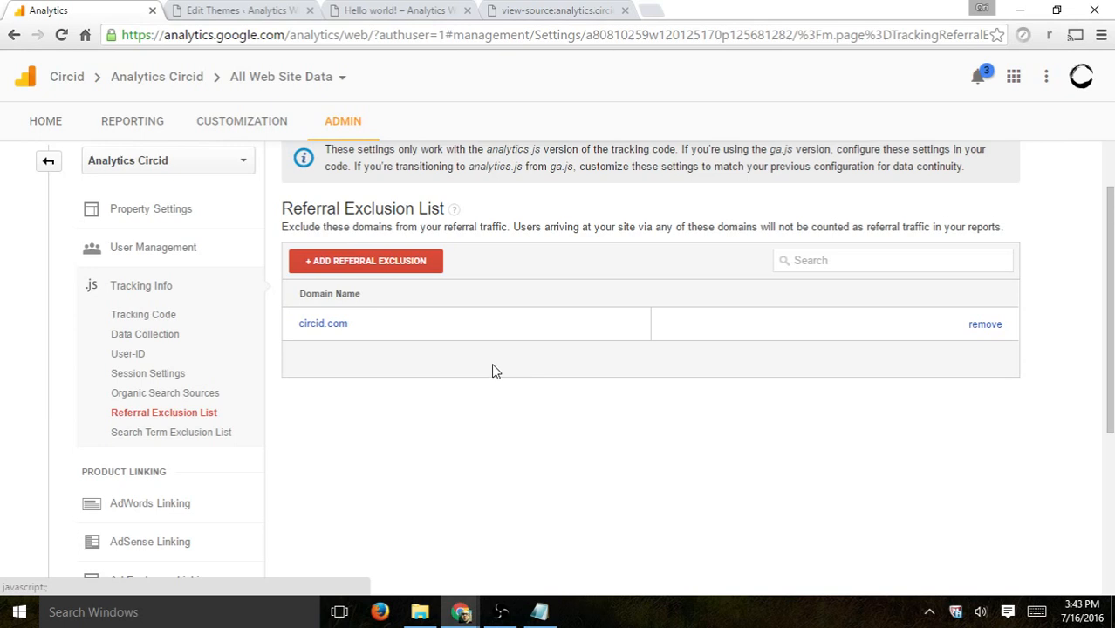
pyautogui.scroll(1, 493, 366)
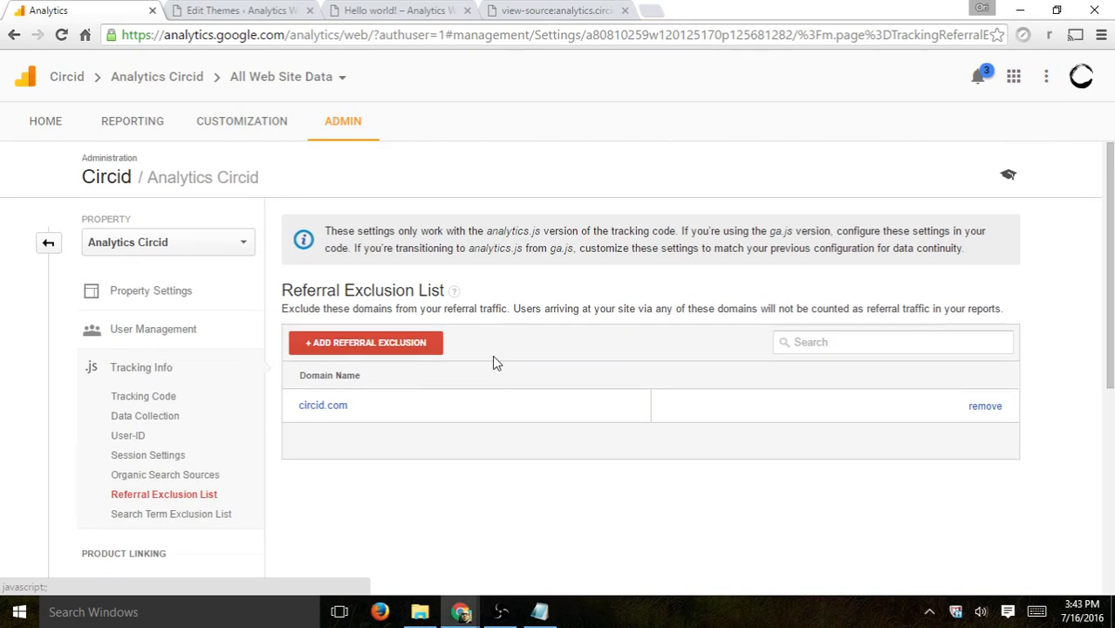
pyautogui.click(47, 243)
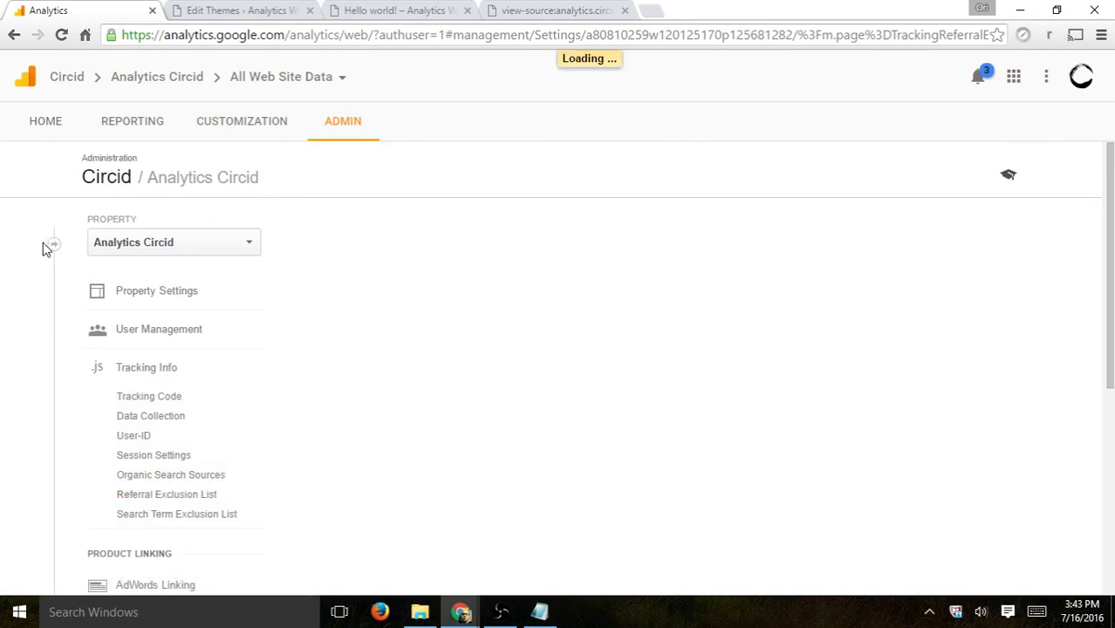
# Step: In the view settings, enable excluding all hits from known bots and spiders, and save
pyautogui.click(925, 292)
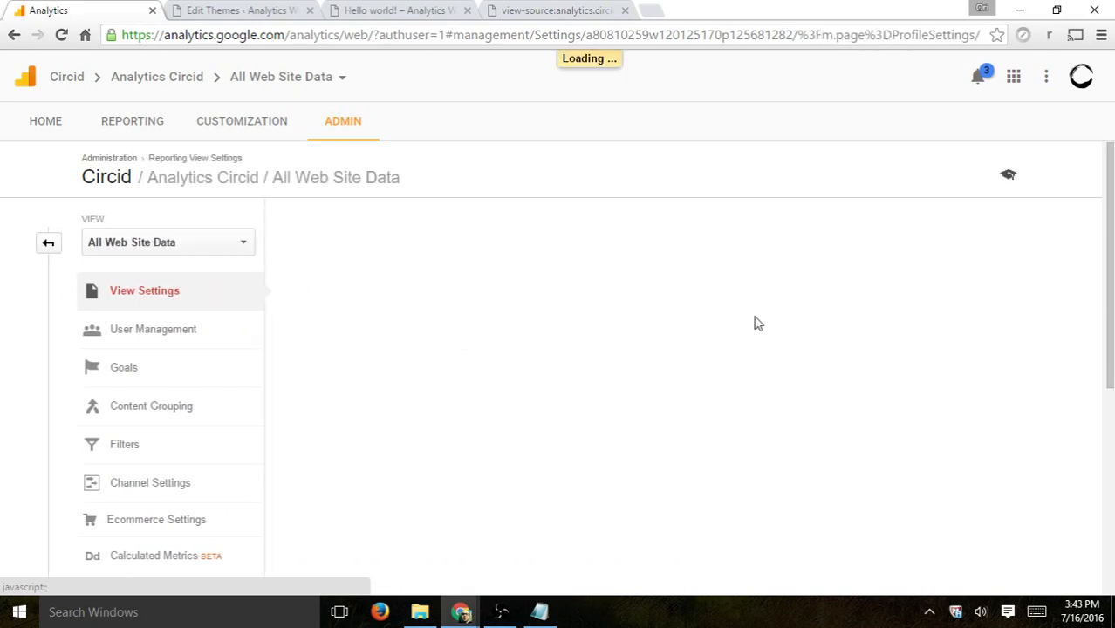
pyautogui.click(170, 295)
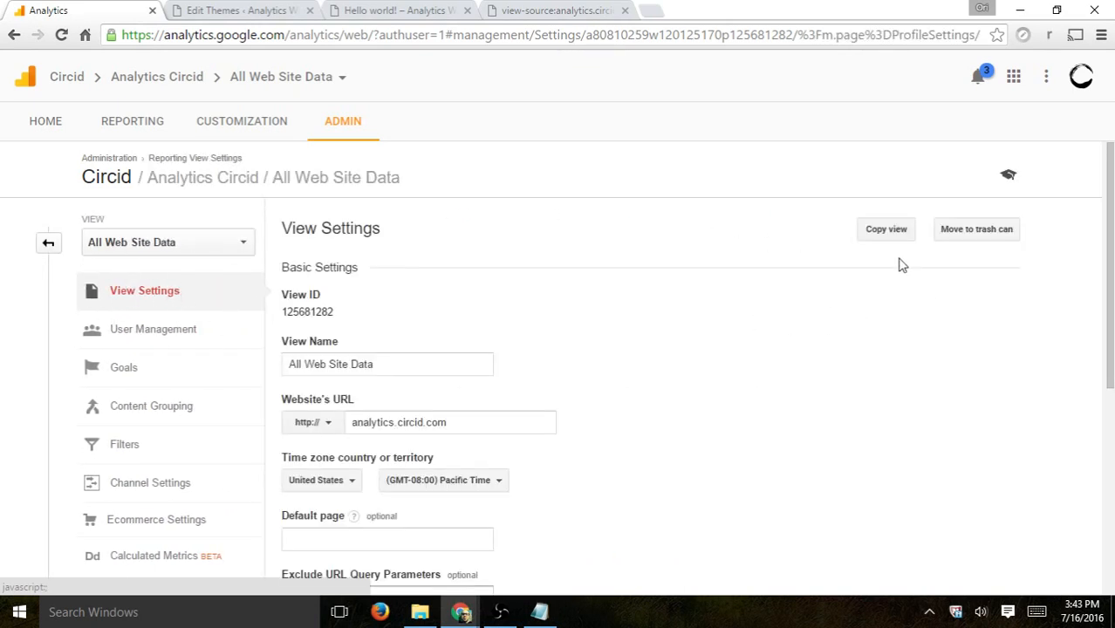
pyautogui.scroll(-1, 901, 266)
pyautogui.scroll(-1, 901, 266)
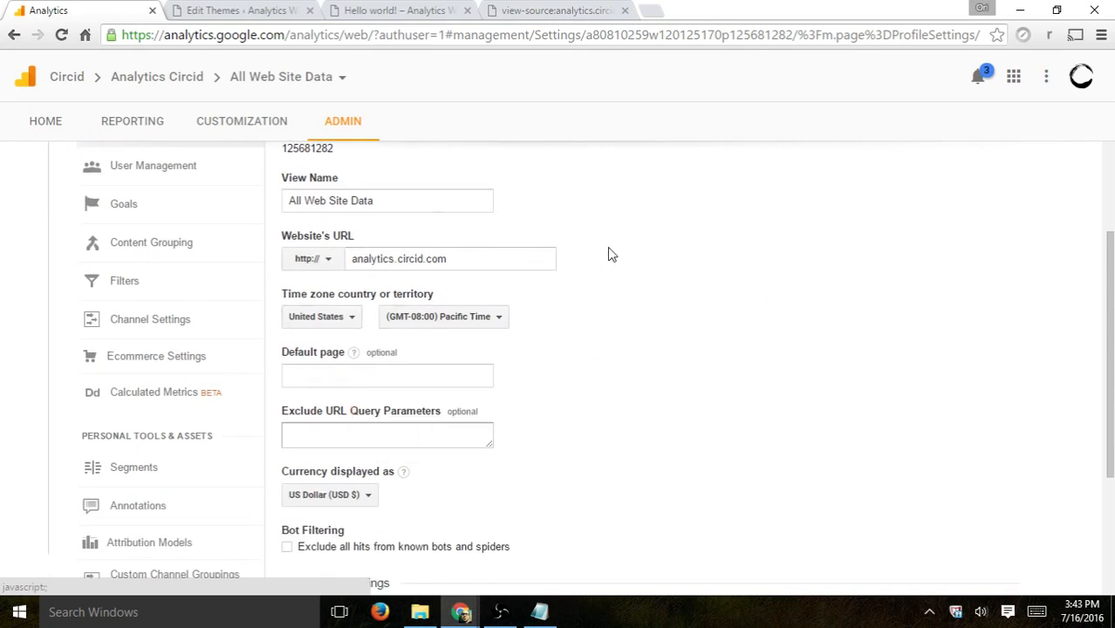
pyautogui.scroll(-2, 619, 251)
pyautogui.scroll(-1, 621, 251)
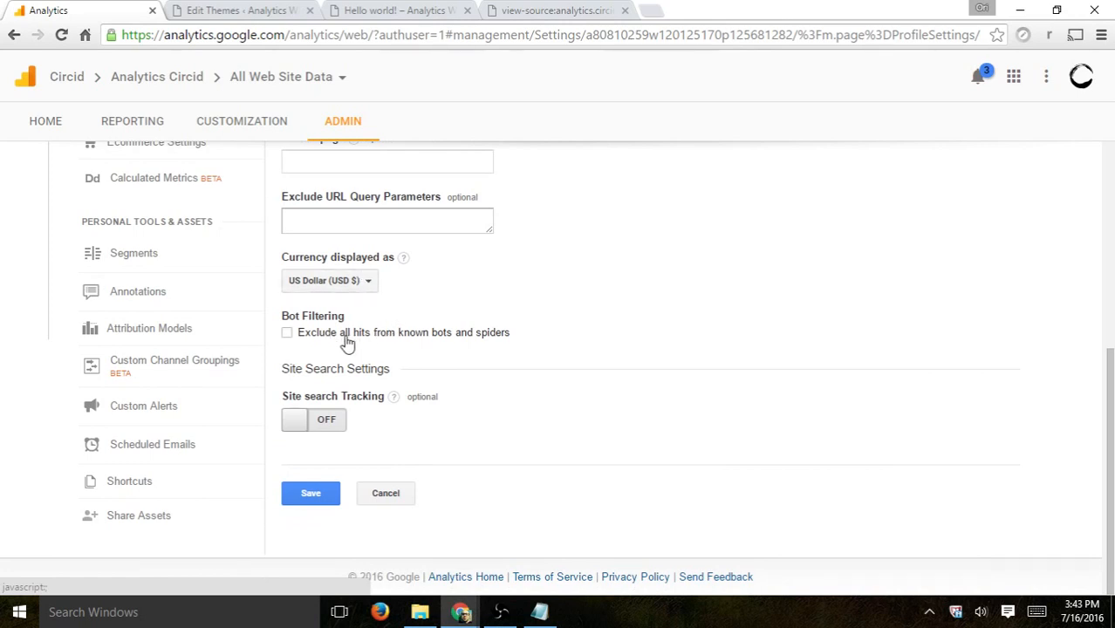
pyautogui.click(466, 337)
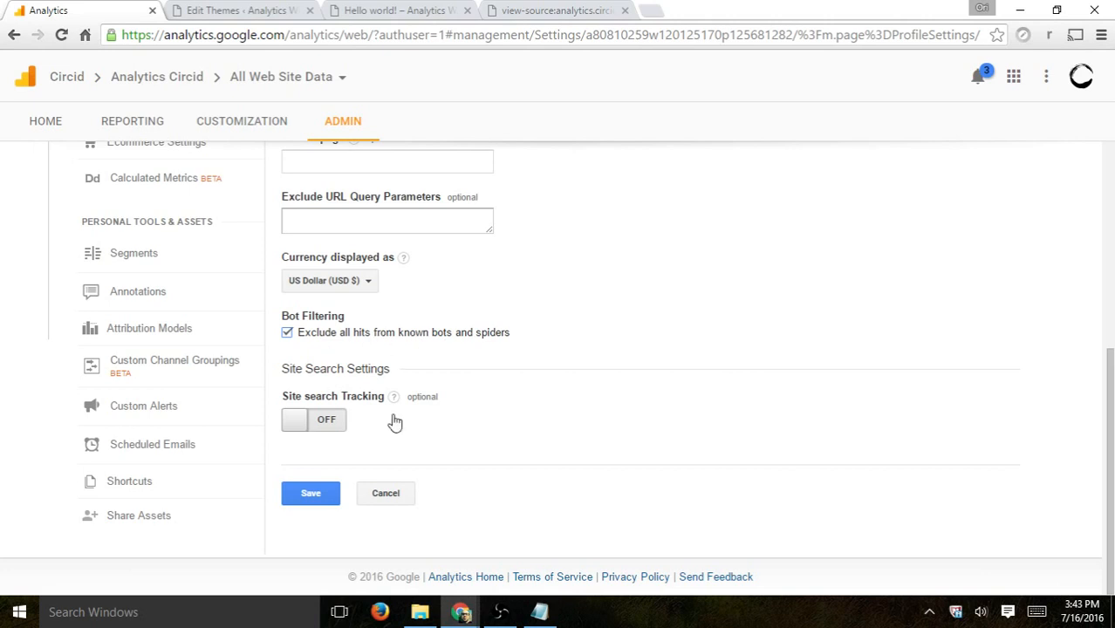
pyautogui.click(315, 495)
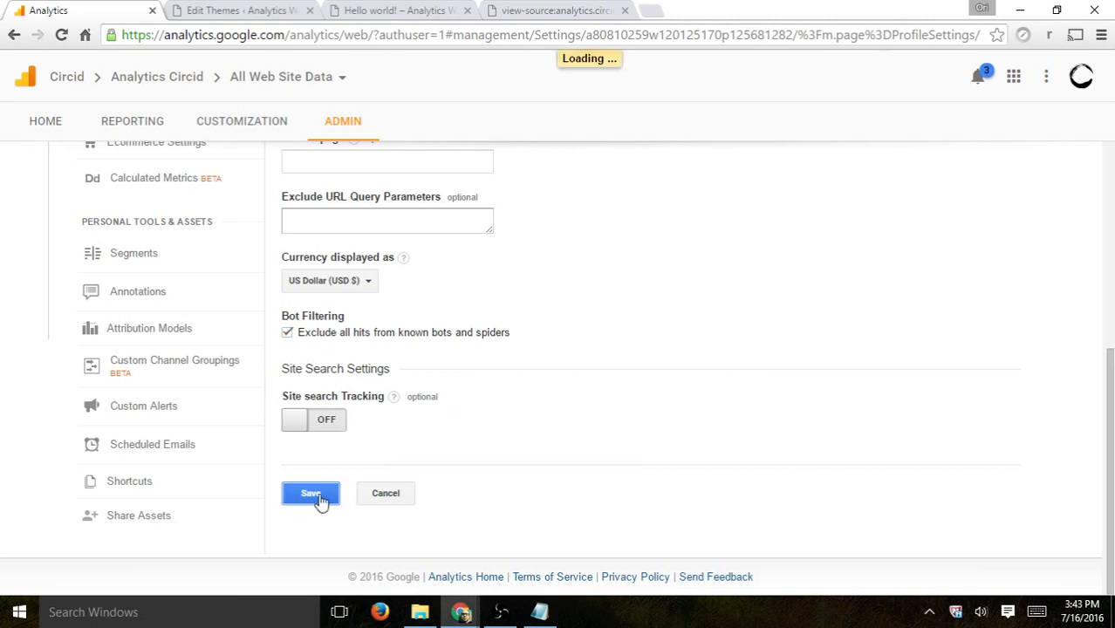
# Step: Turn site search tracking on and back off
pyautogui.click(325, 423)
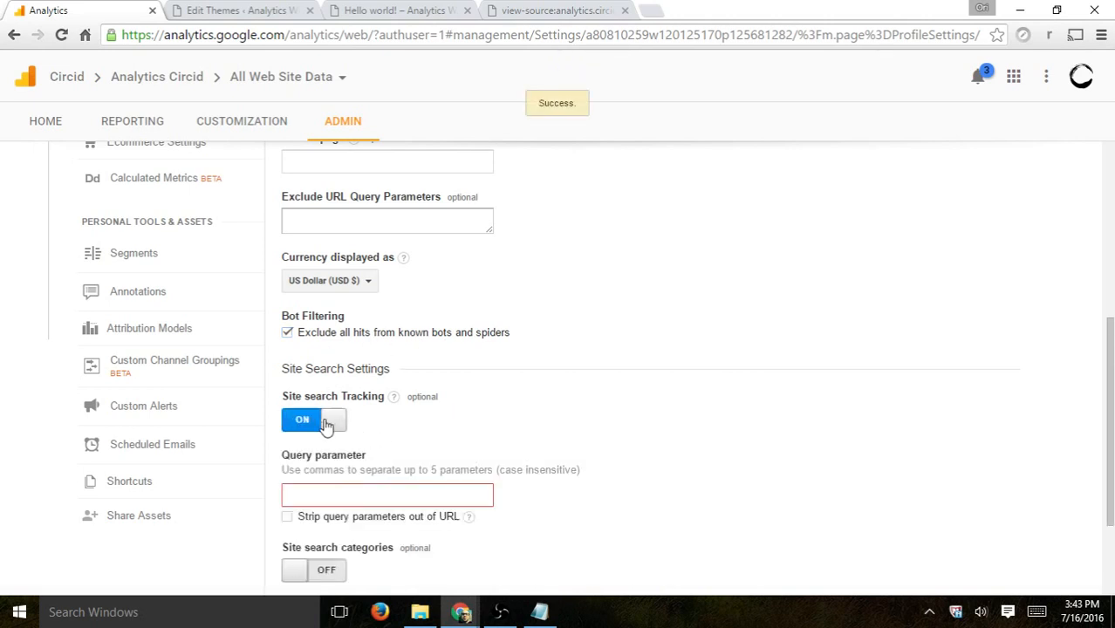
pyautogui.click(328, 423)
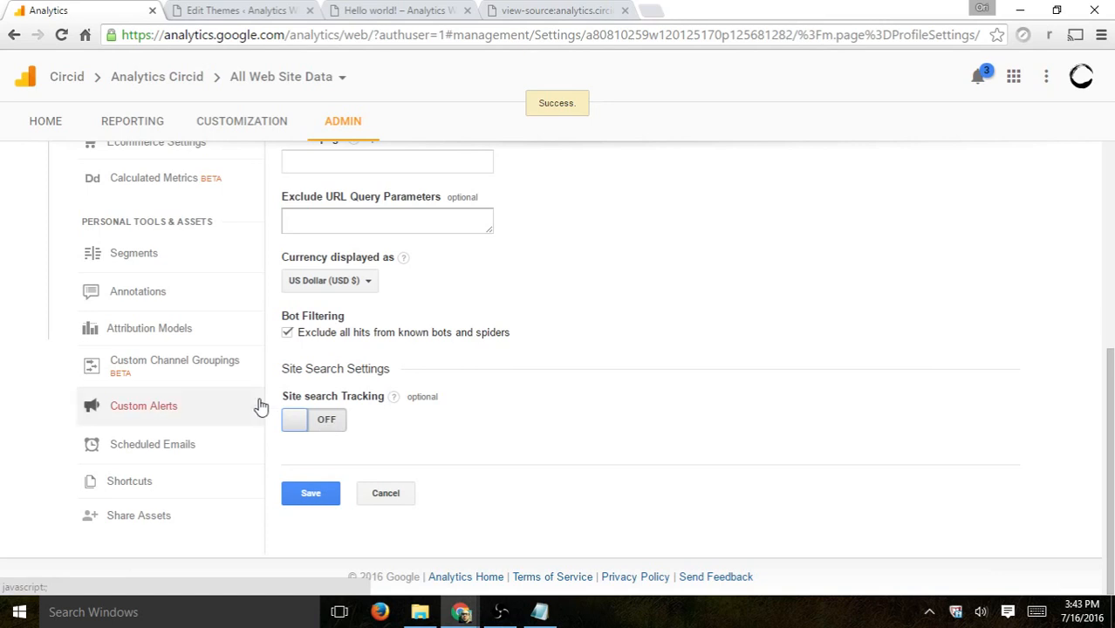
# Step: Review the view's Goals and Ecommerce Settings pages, then return to the Admin overview
pyautogui.scroll(3, 277, 391)
pyautogui.scroll(1, 283, 382)
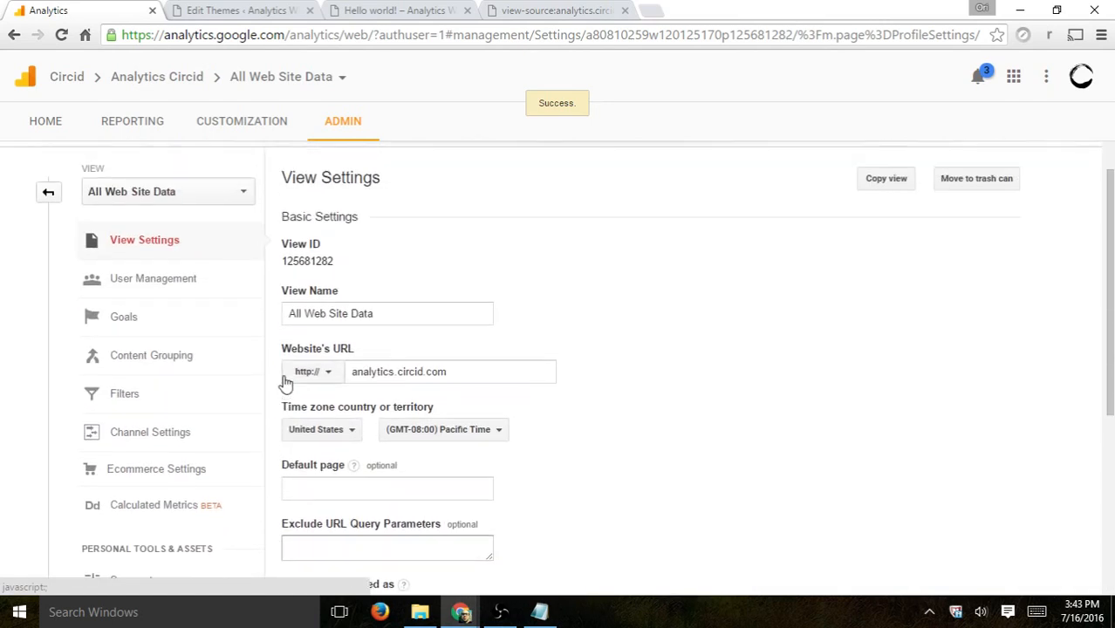
pyautogui.click(174, 324)
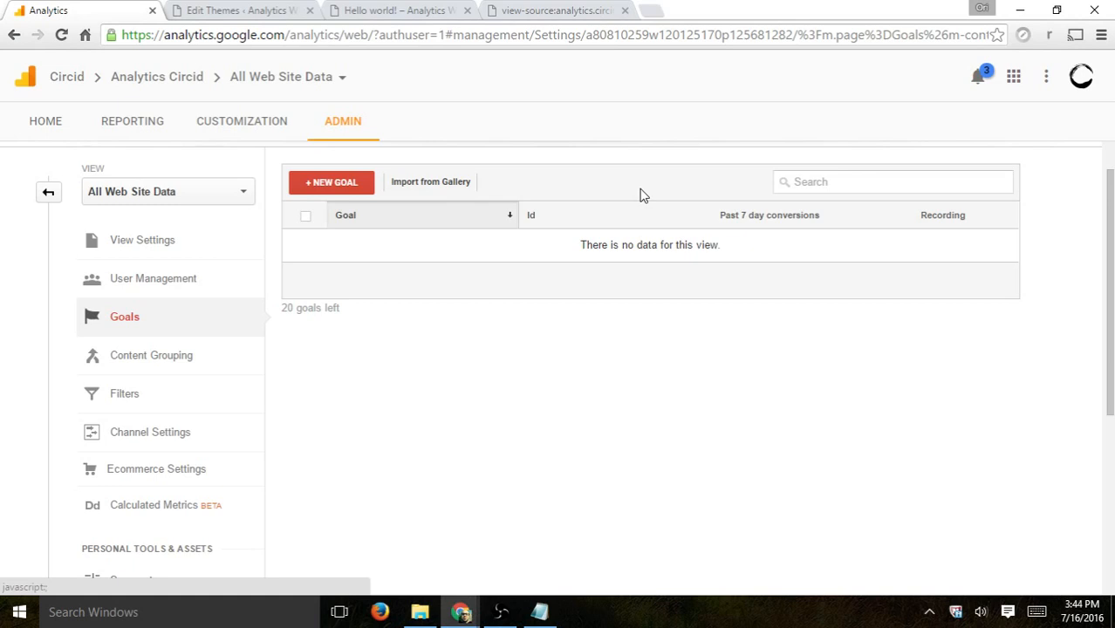
pyautogui.scroll(-1, 298, 405)
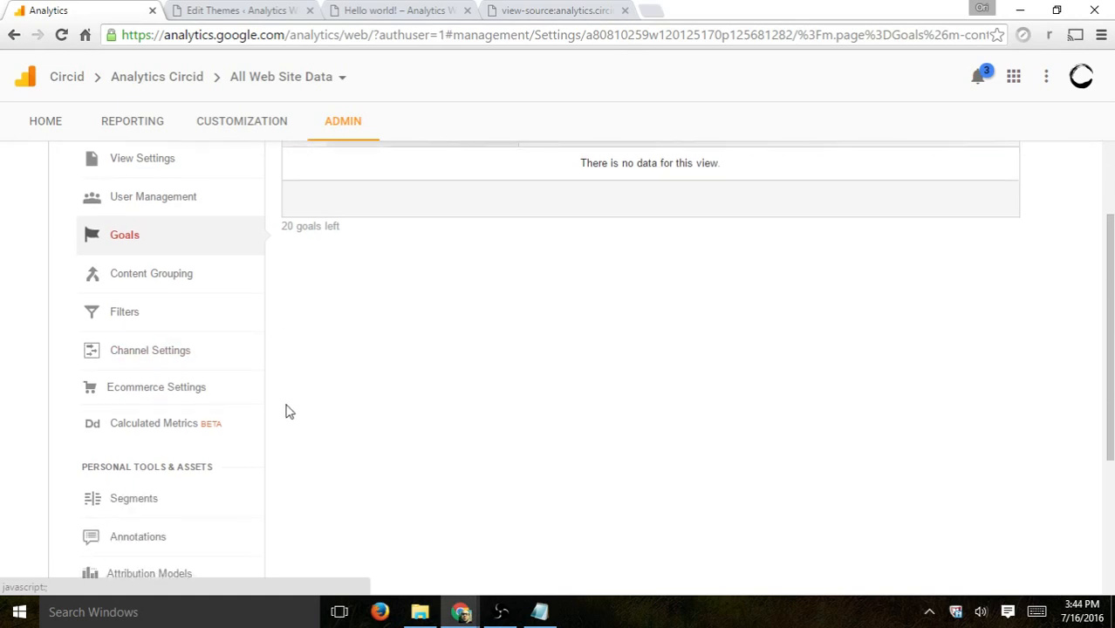
pyautogui.click(156, 387)
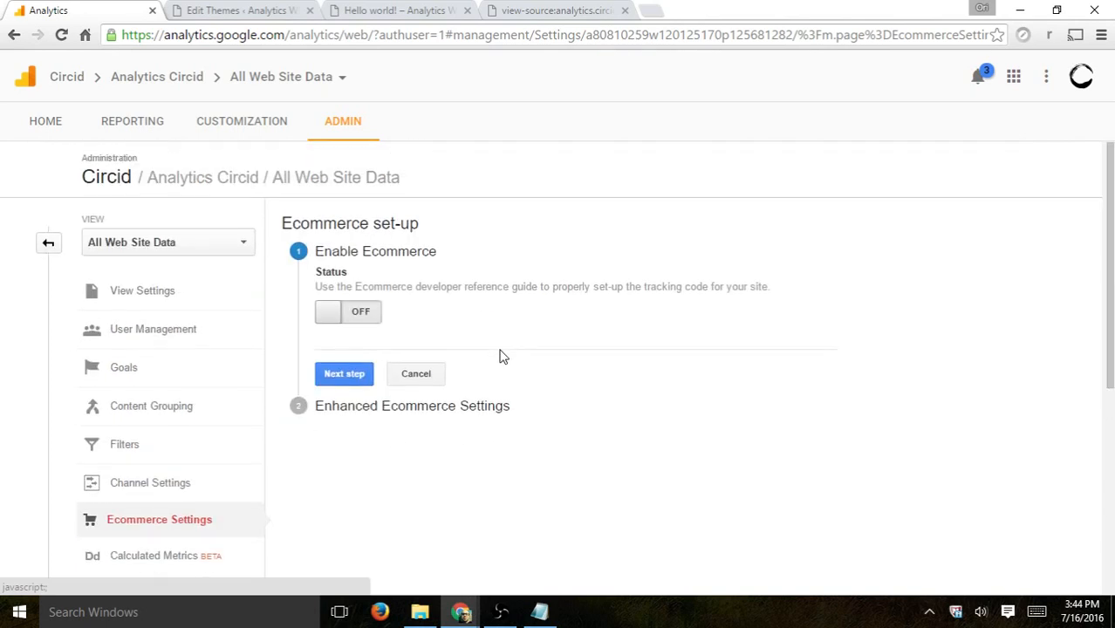
pyautogui.scroll(-3, 502, 356)
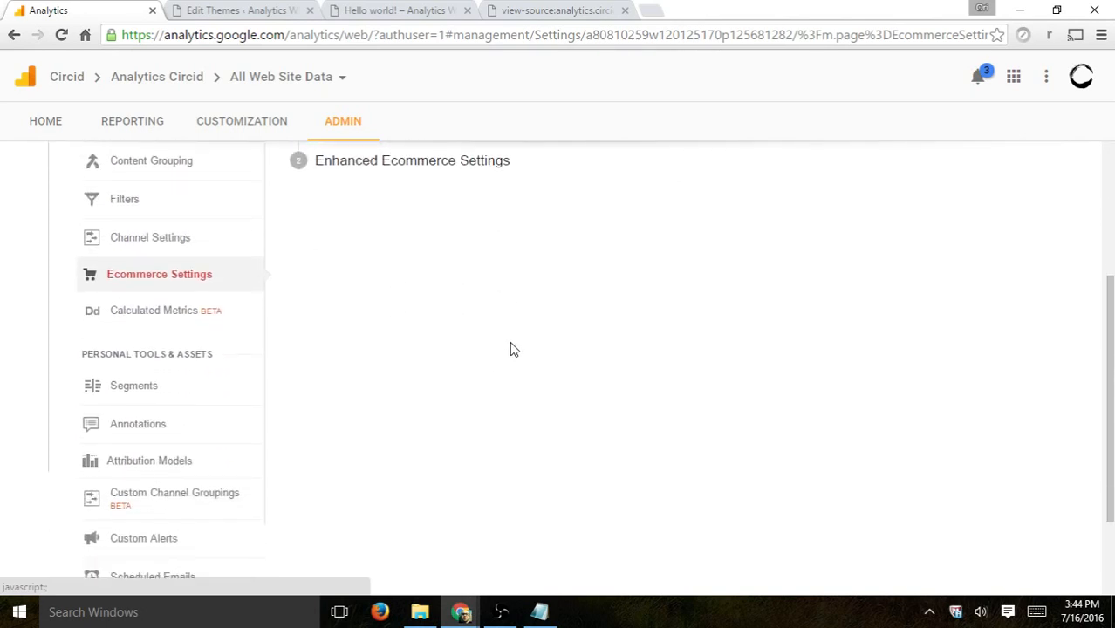
pyautogui.scroll(-2, 166, 410)
pyautogui.scroll(5, 166, 396)
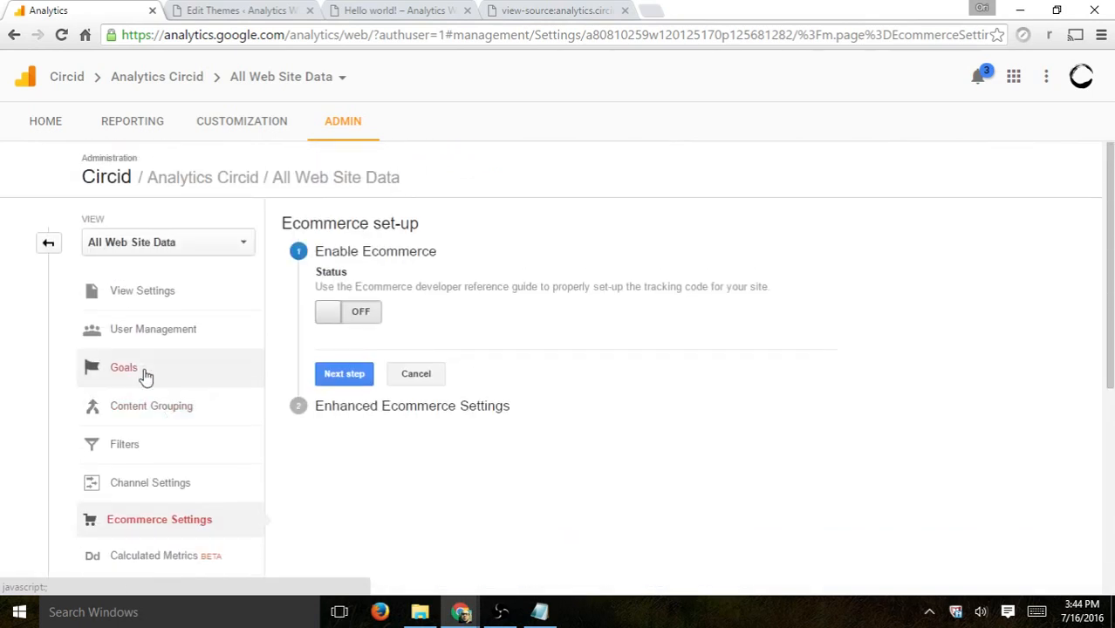
pyautogui.click(50, 244)
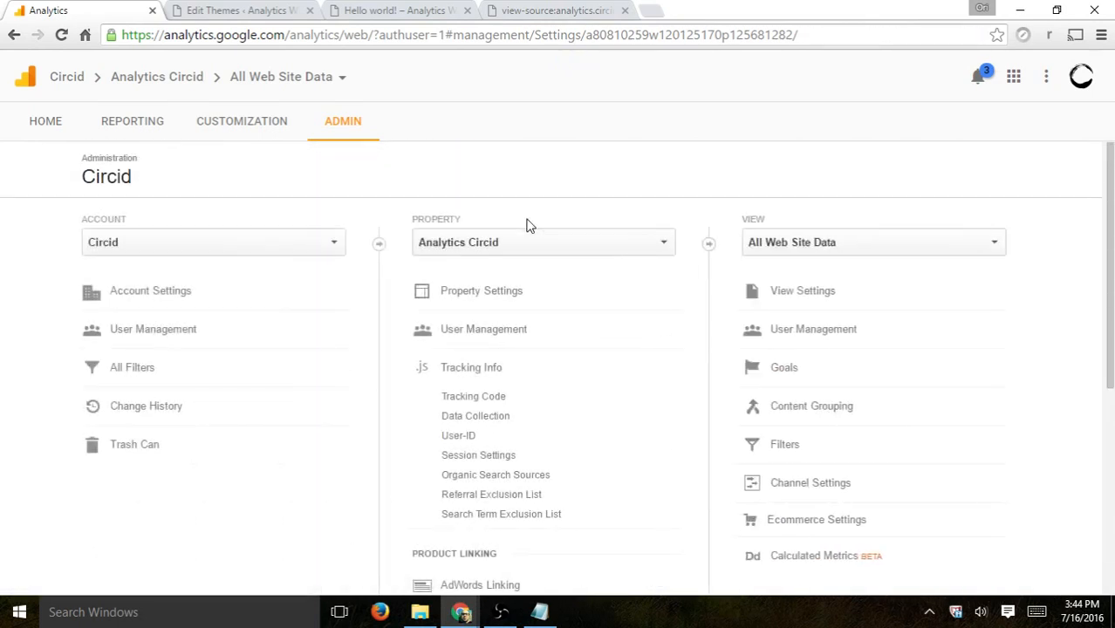